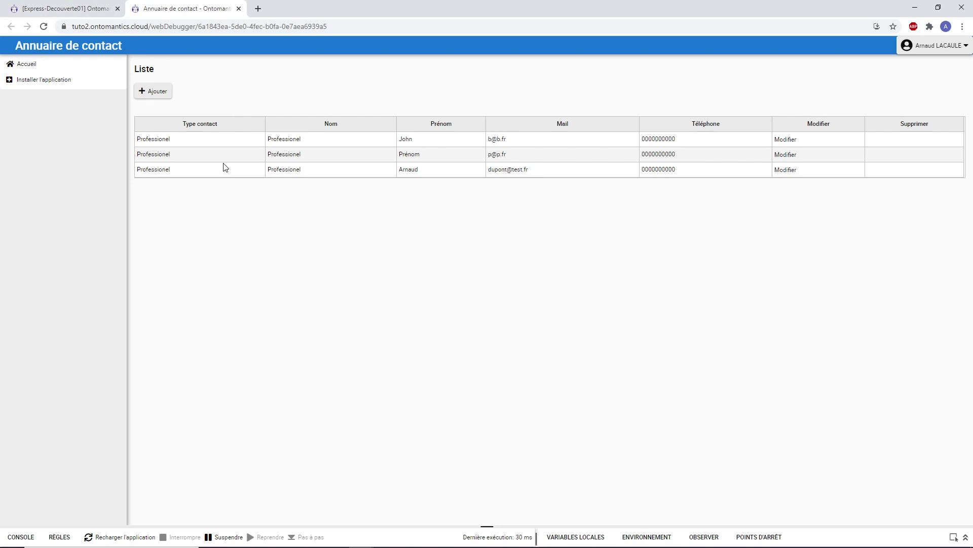
- Return to the Ontomantics designer and insert a Répéter container between the Ajouter button and the contacts table
click(96, 14)
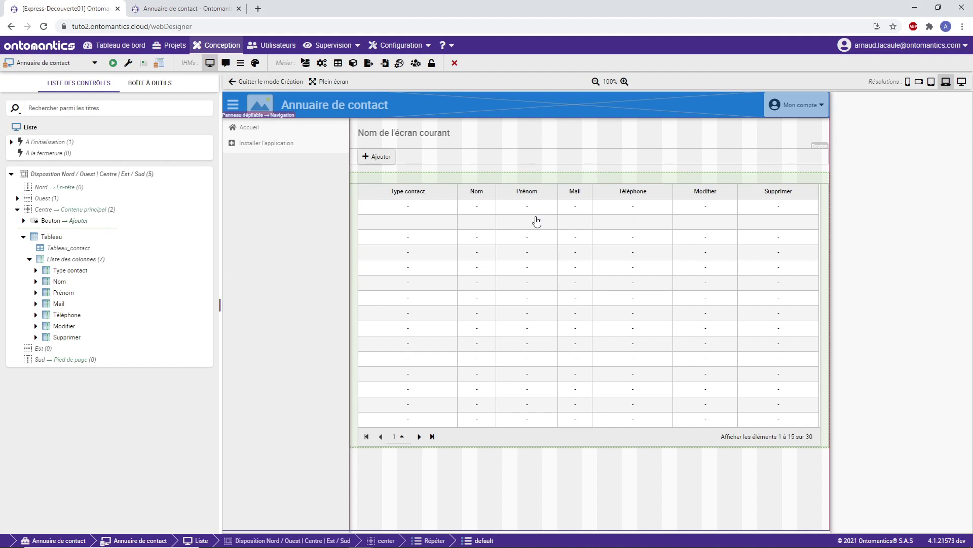
mouse_move(588, 172)
click(589, 172)
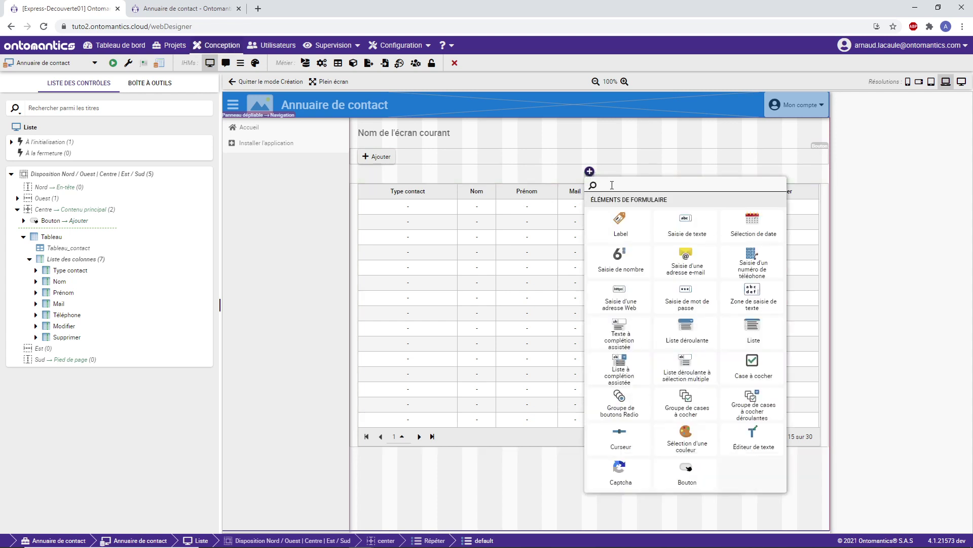
scroll(674, 275, down, 4)
scroll(673, 275, down, 4)
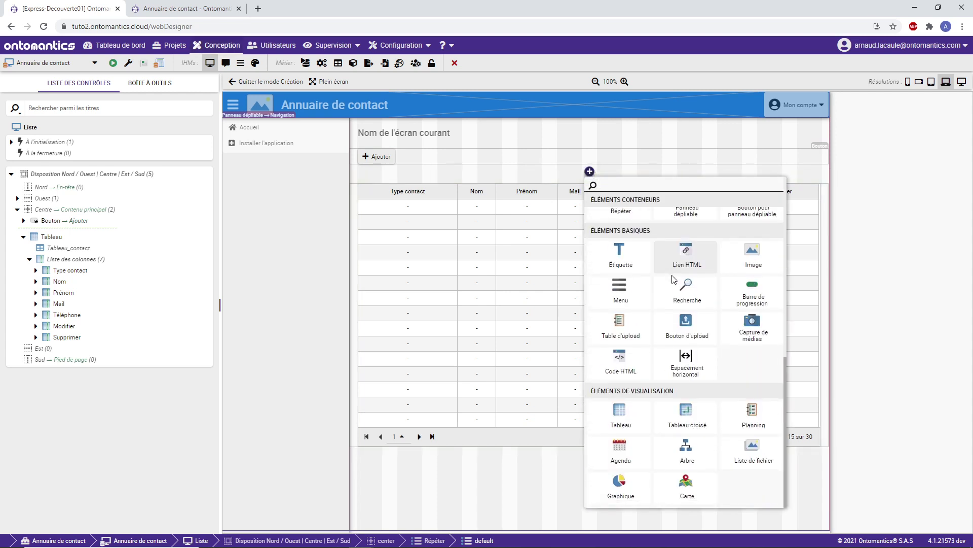
scroll(639, 320, up, 2)
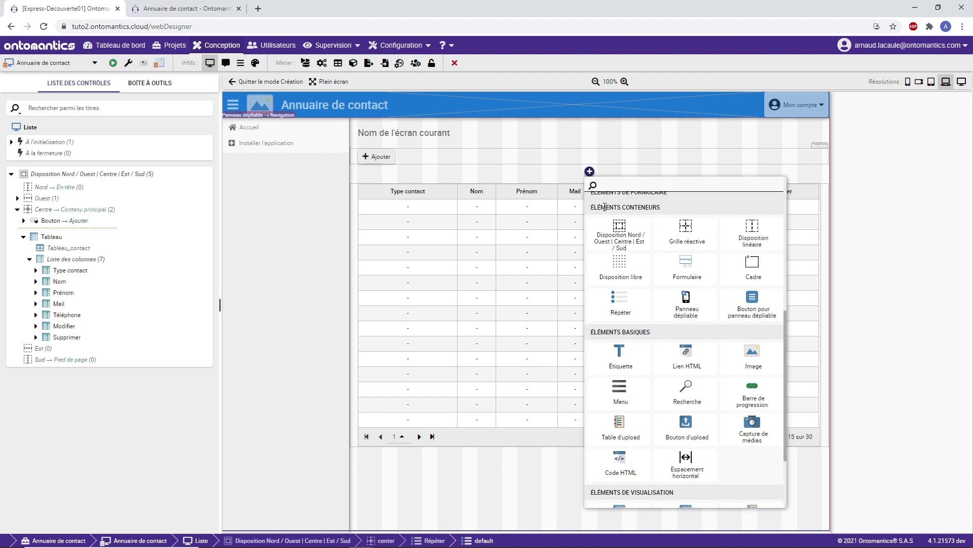
click(627, 303)
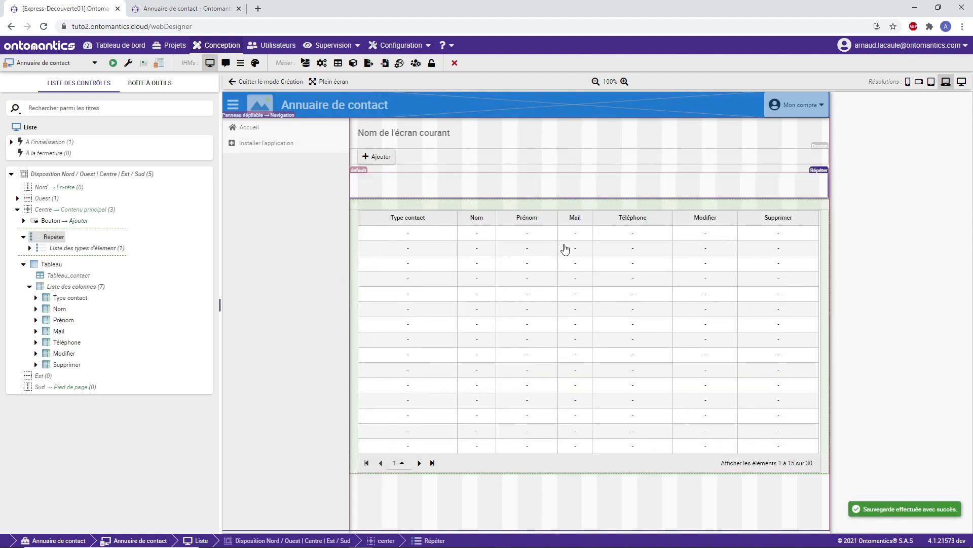
- Add a Cadre container inside the default element type of the Répéter container
click(30, 248)
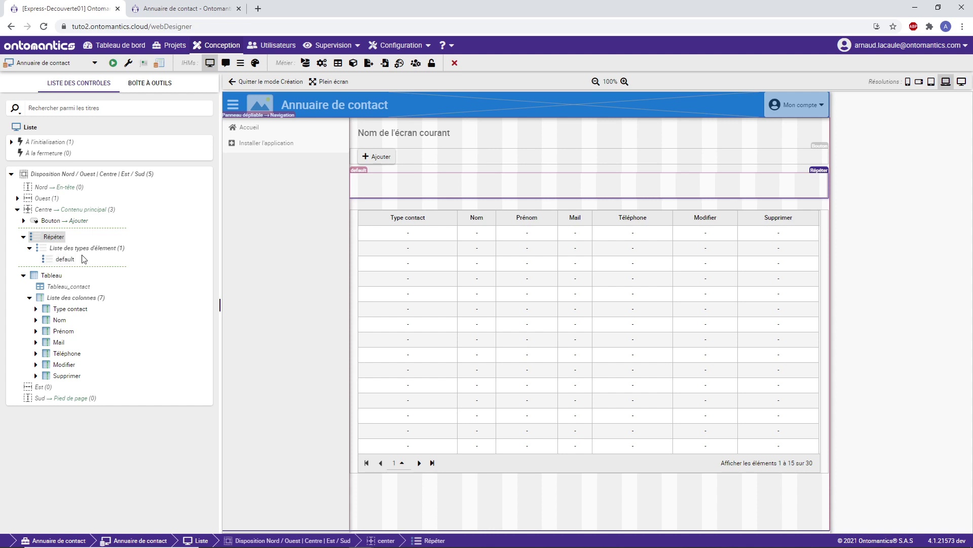
drag(83, 259, 85, 257)
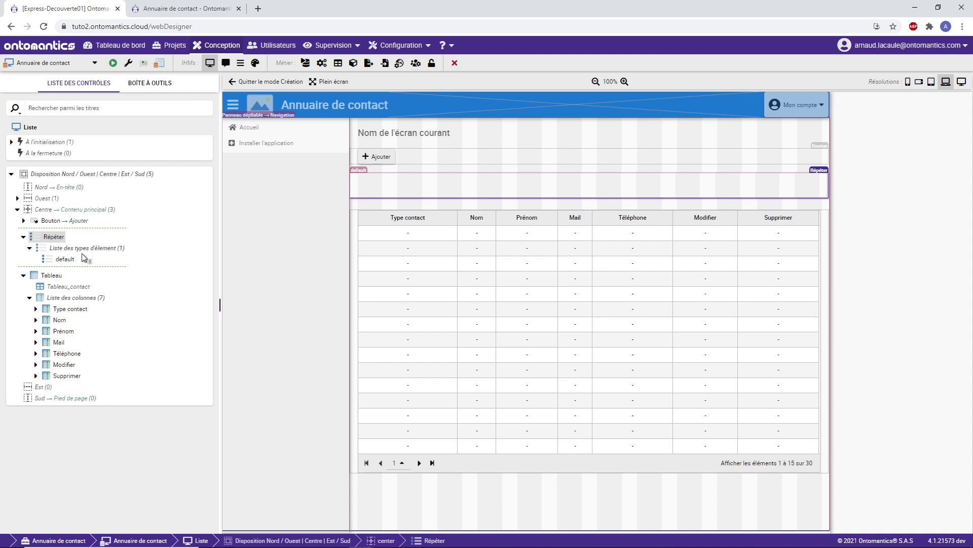
click(61, 259)
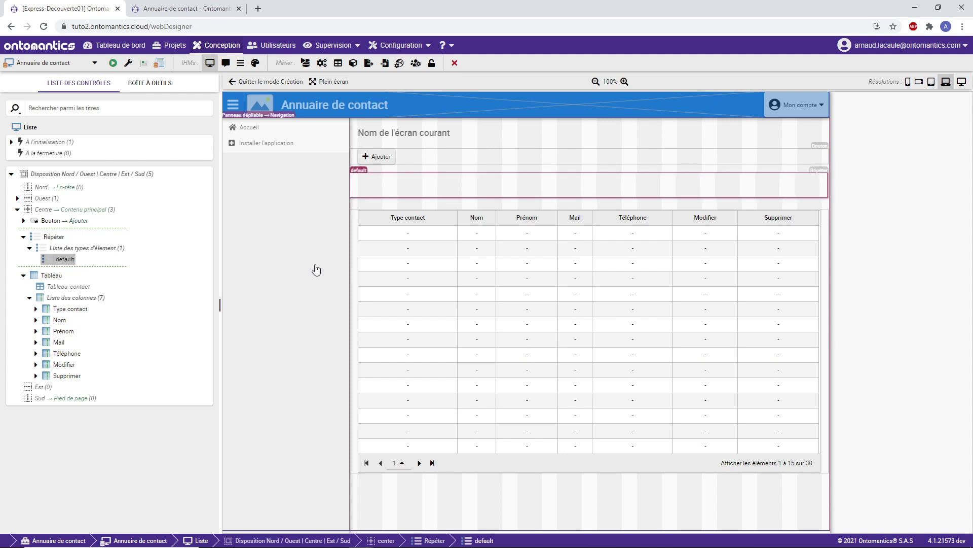
click(589, 186)
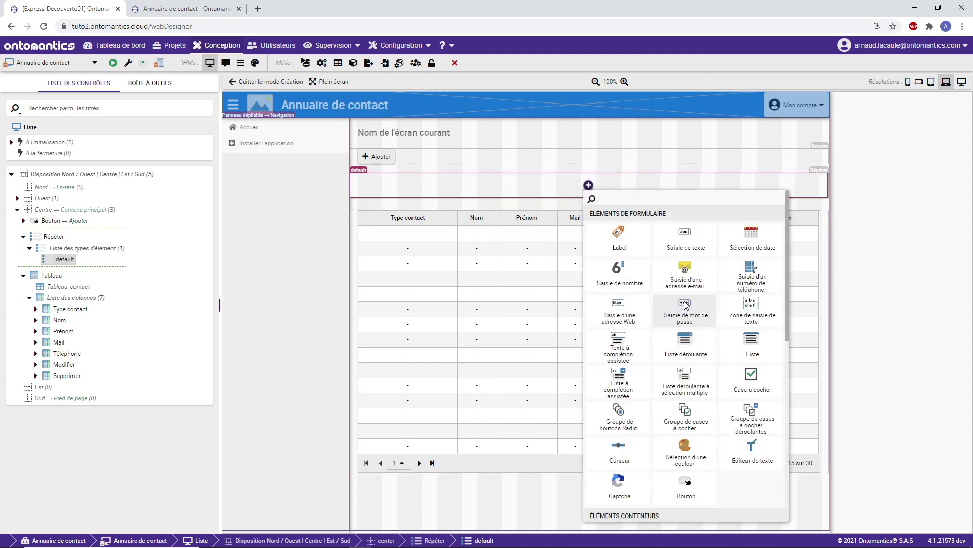
scroll(686, 317, down, 1)
scroll(686, 316, down, 1)
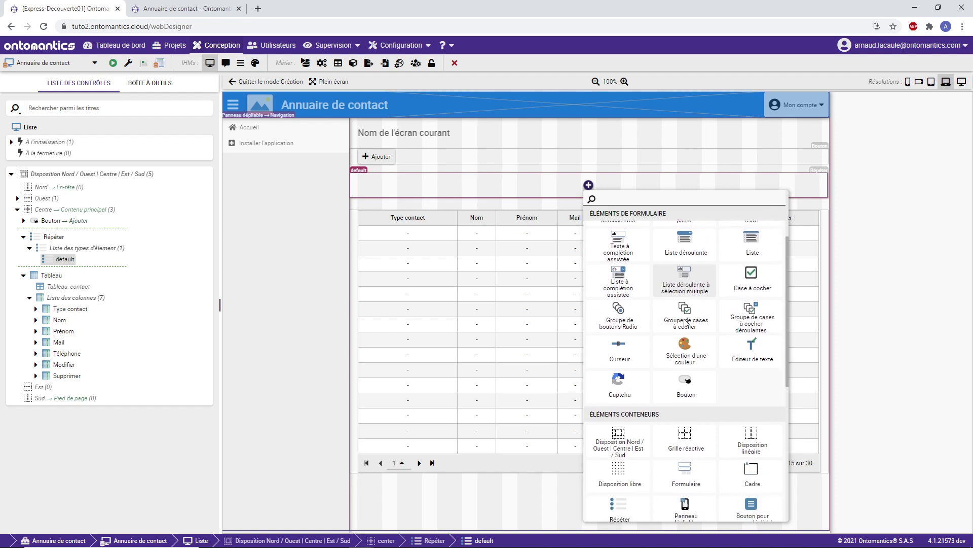
scroll(686, 323, down, 2)
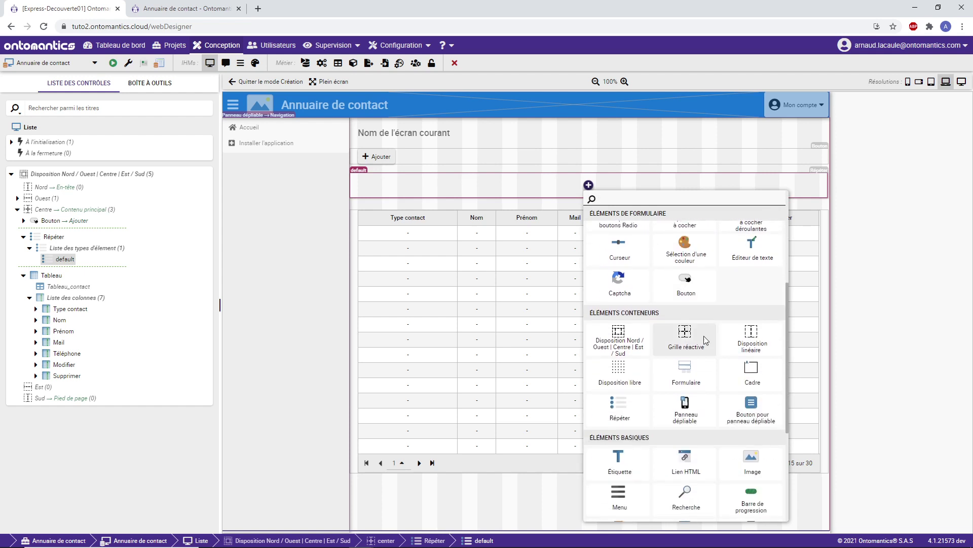
click(750, 372)
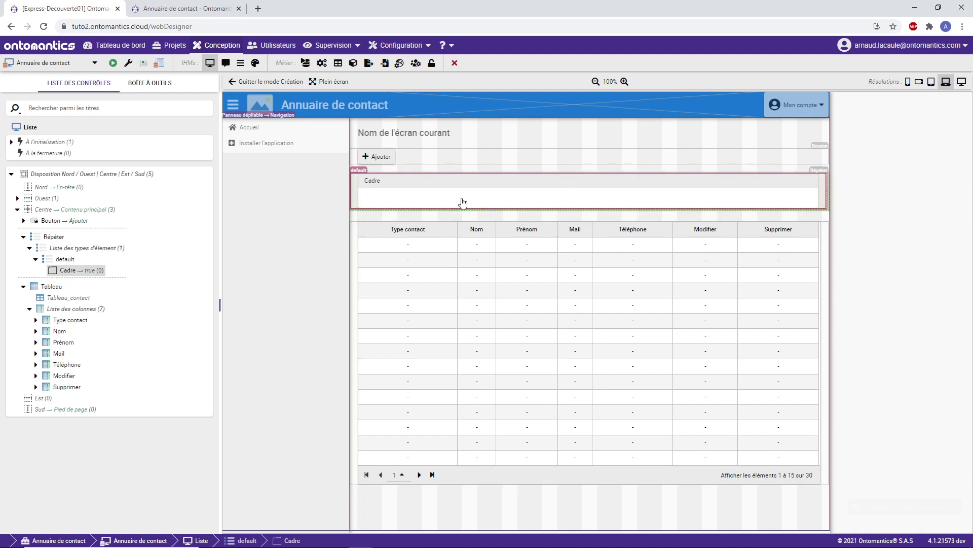
- Place a Grille réactive container inside the Cadre
mouse_move(458, 200)
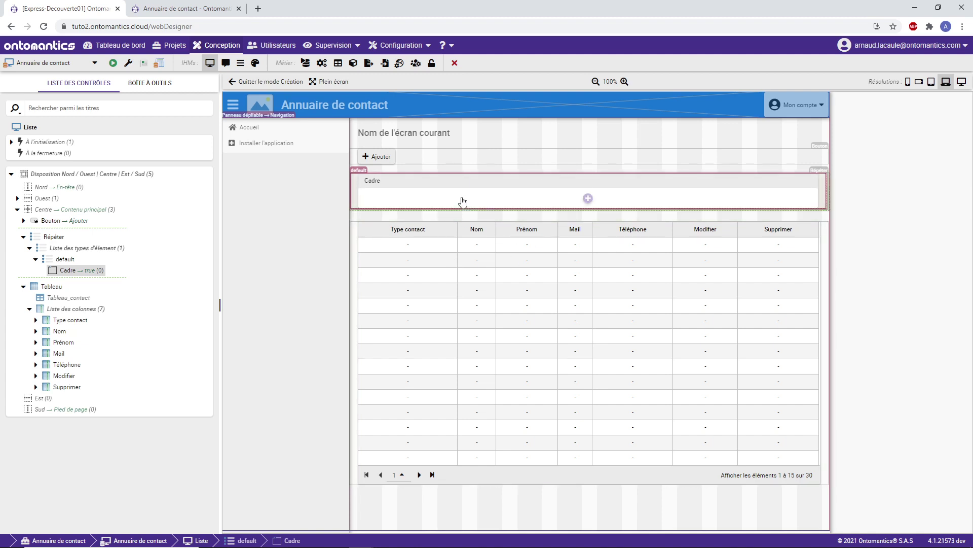
click(588, 199)
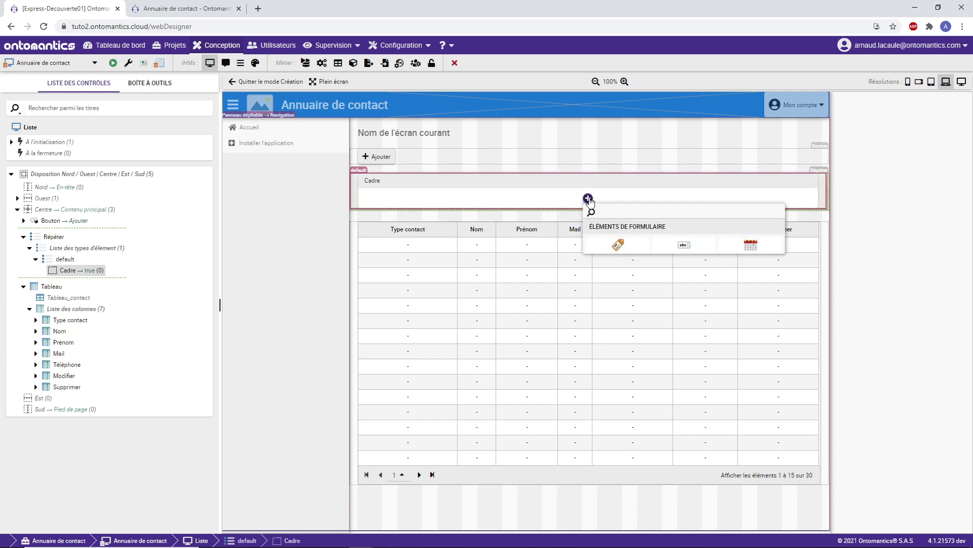
scroll(683, 355, down, 2)
scroll(683, 355, down, 1)
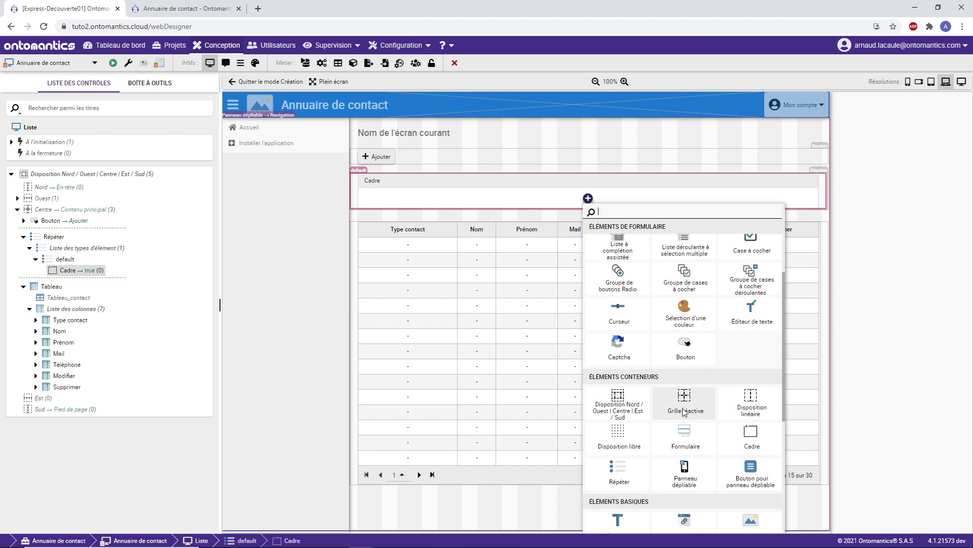
click(687, 404)
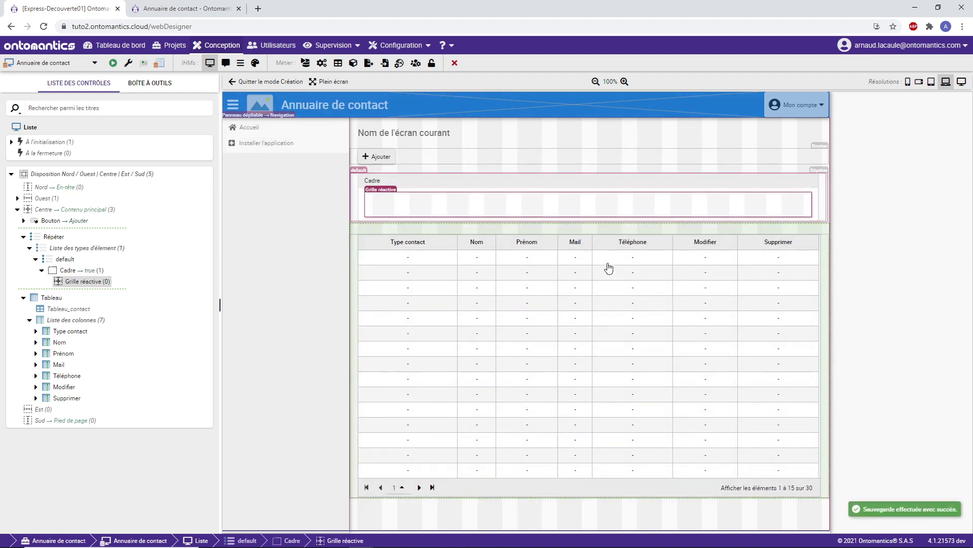
- Set the Grille réactive's upper and lower margins to 15 and save the style
right_click(389, 195)
click(415, 202)
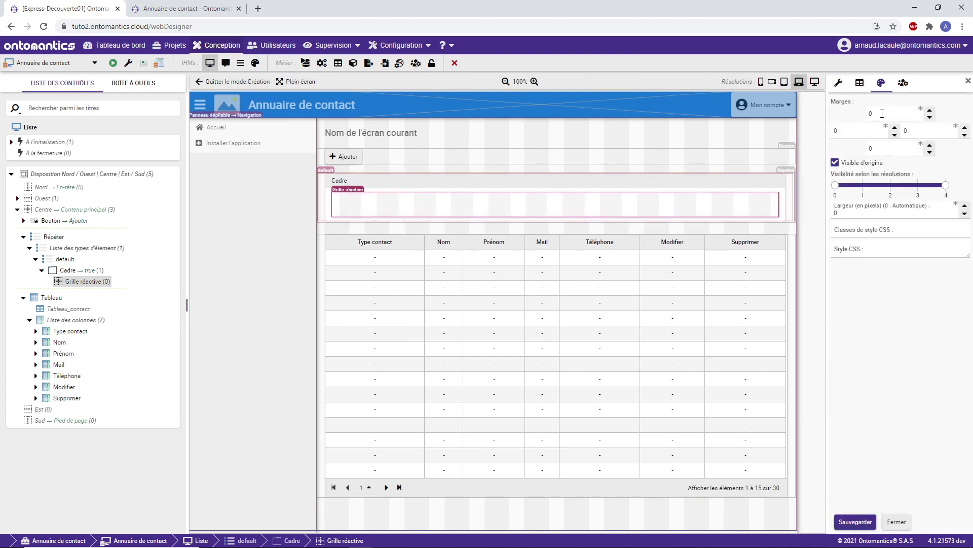
click(882, 113)
text(15)
click(890, 147)
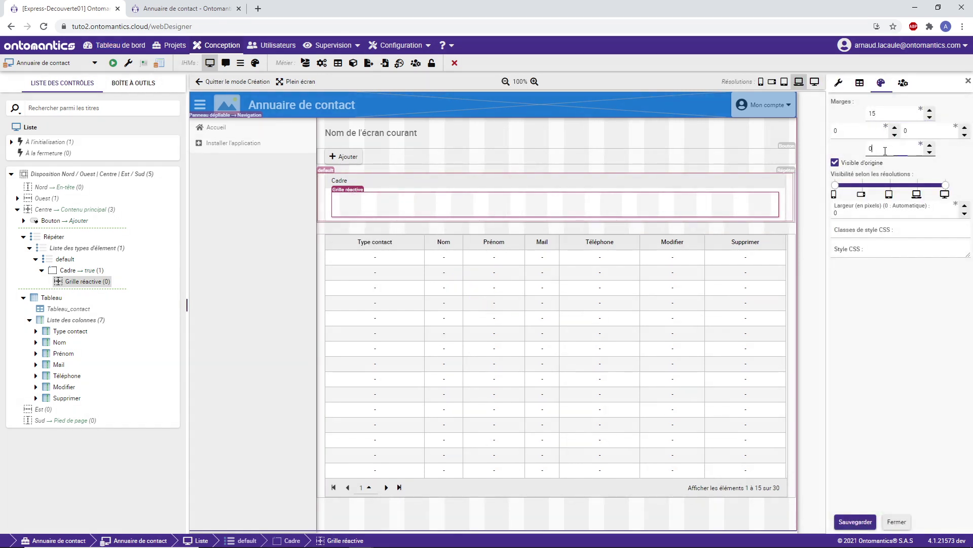
double_click(885, 151)
click(855, 522)
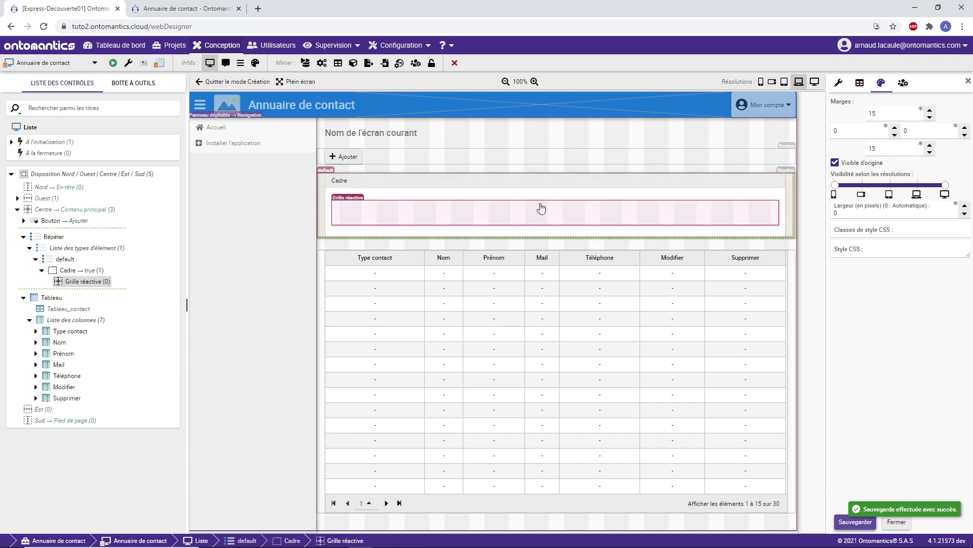
- Add three Étiquette elements stacked one below another inside the Grille réactive
click(555, 213)
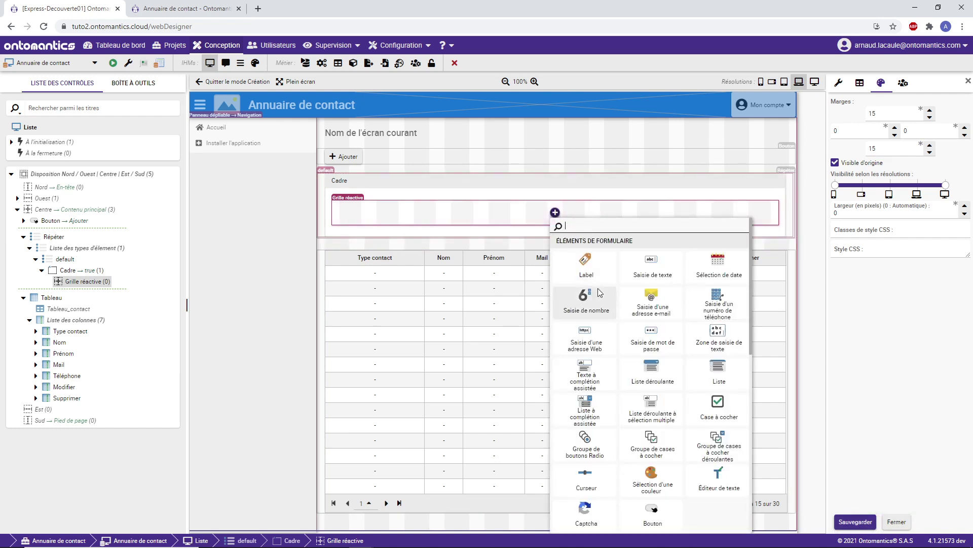
scroll(629, 355, down, 5)
scroll(629, 396, down, 1)
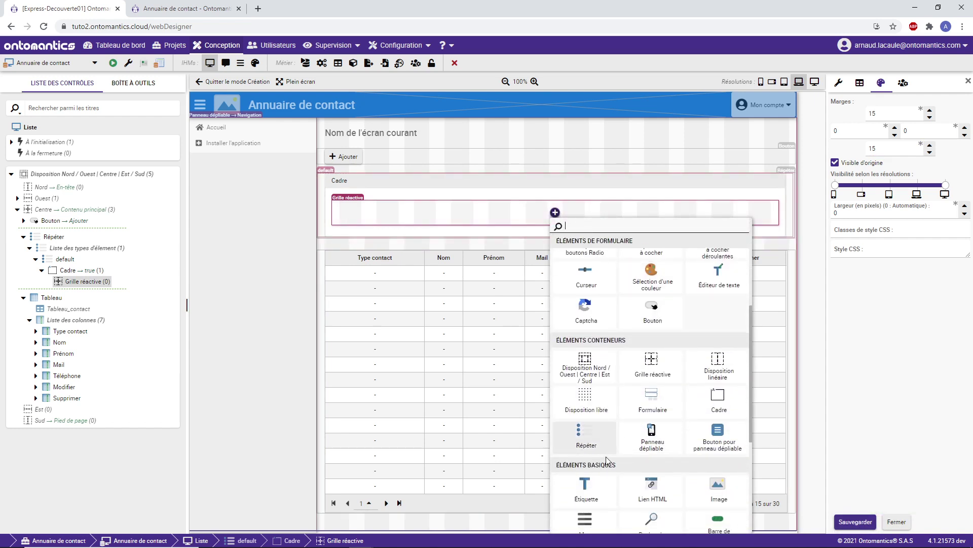
click(599, 494)
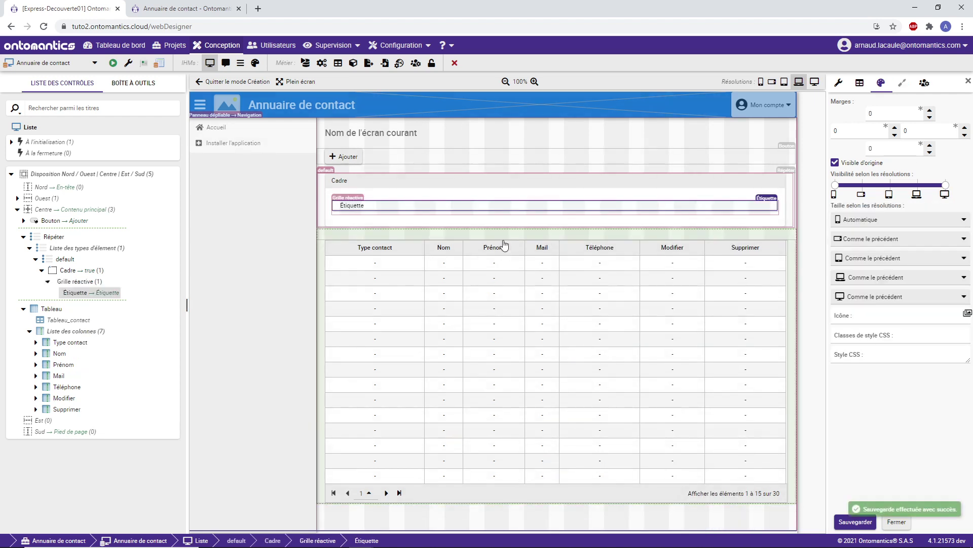
mouse_move(533, 217)
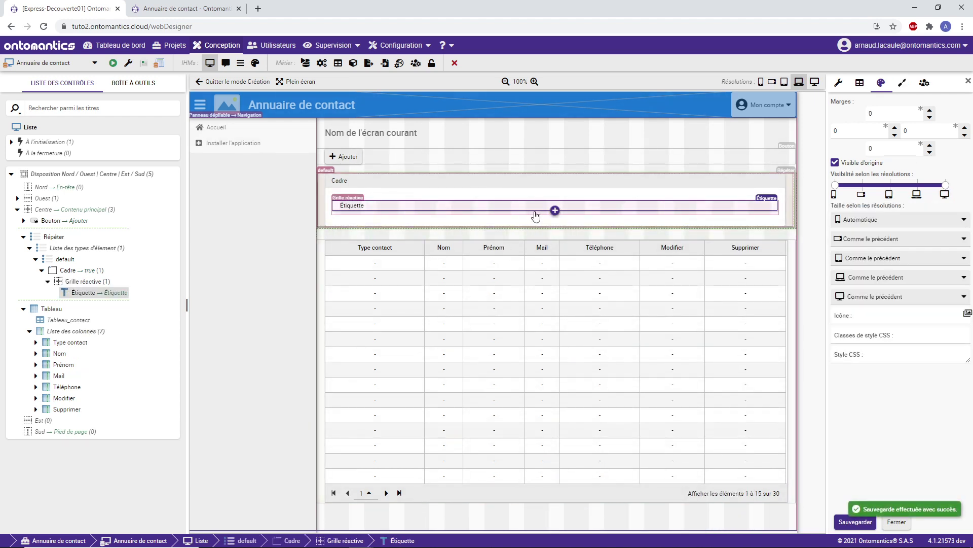
click(555, 210)
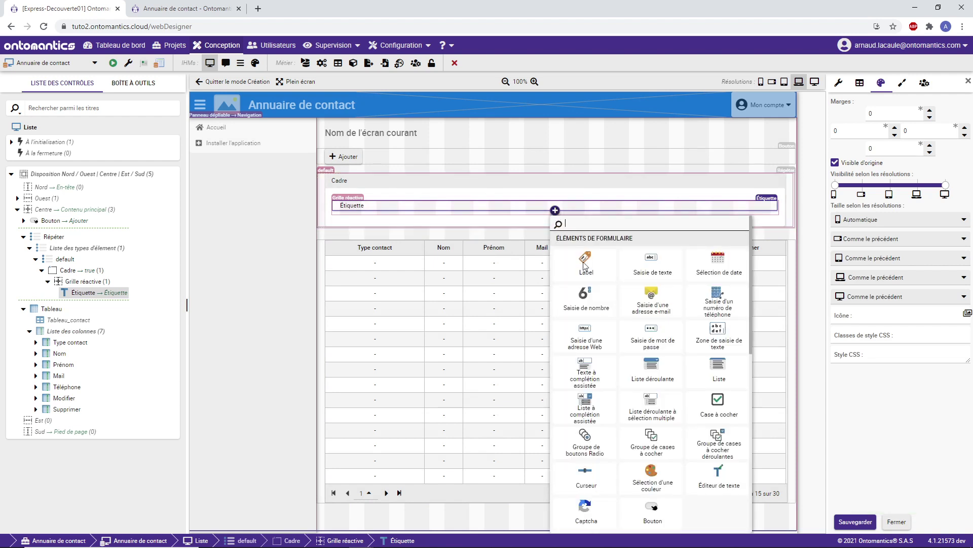
scroll(596, 436, down, 5)
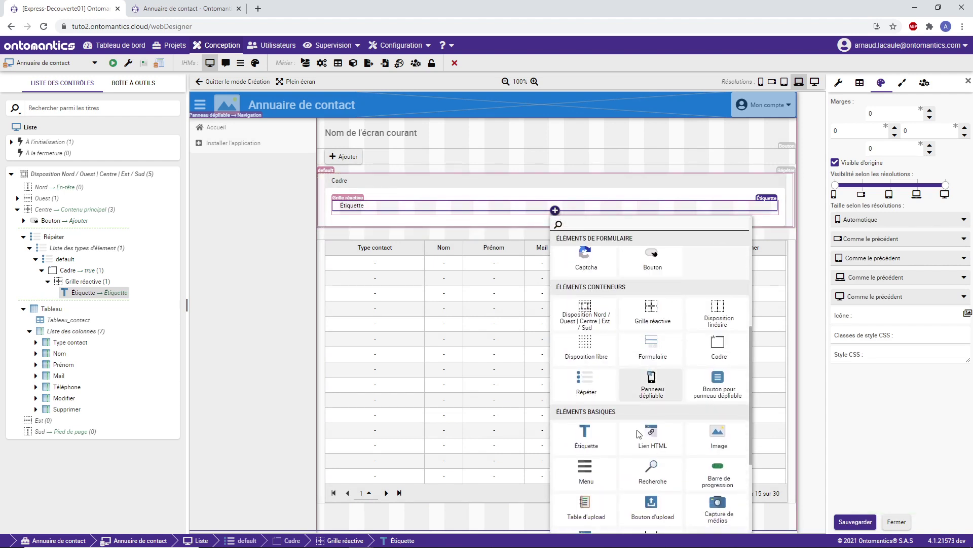
click(596, 433)
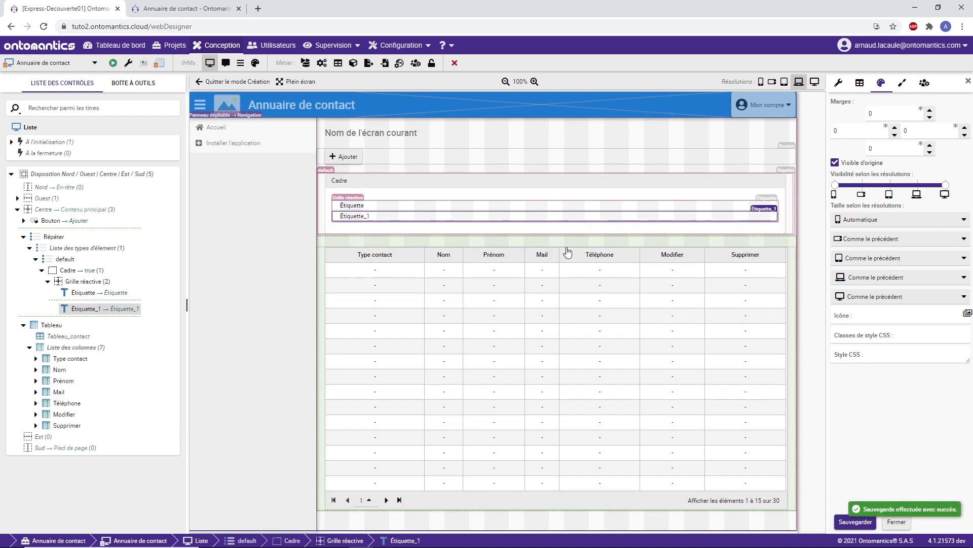
click(126, 90)
scroll(93, 355, down, 4)
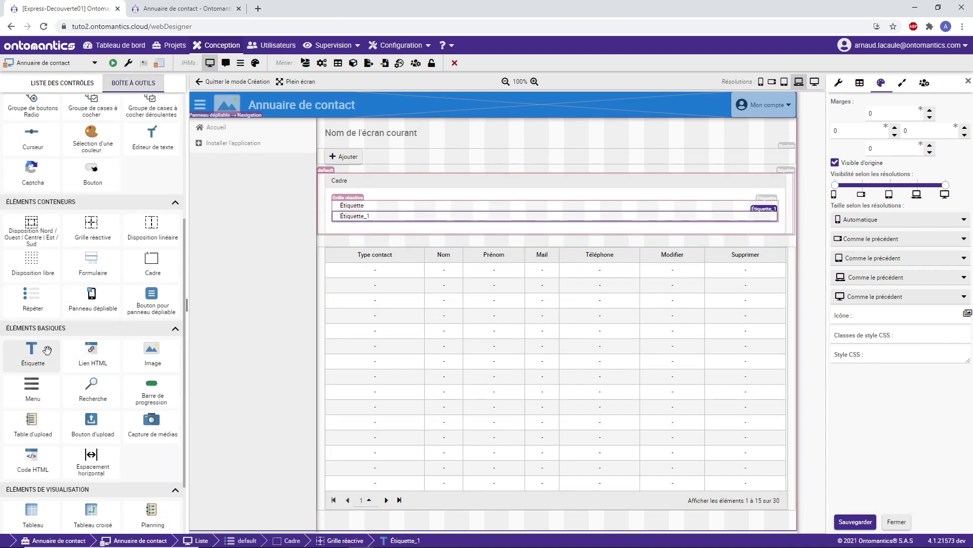
drag(48, 351, 383, 207)
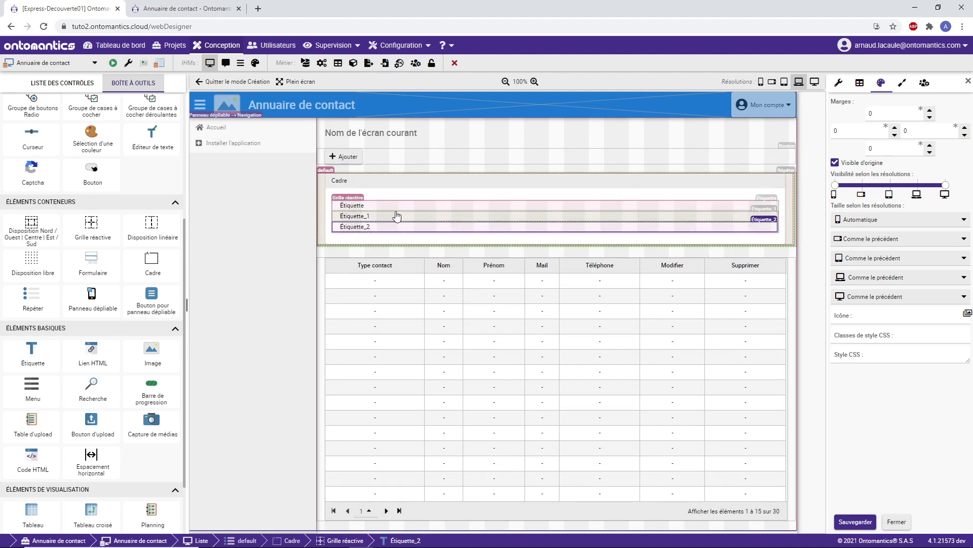
- Set the first Étiquette's title and initial value to "Type de contact", choose the type Titre 3, and save
click(370, 206)
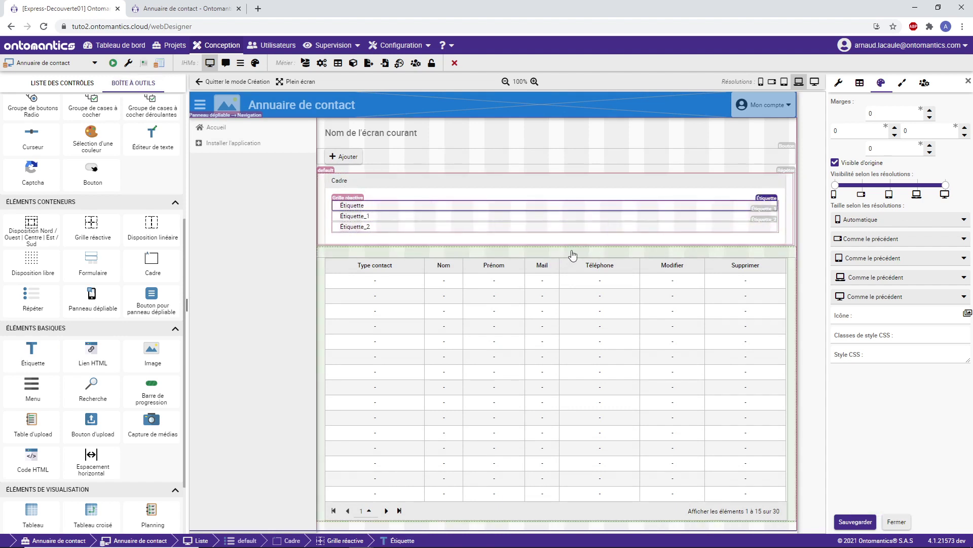
click(839, 83)
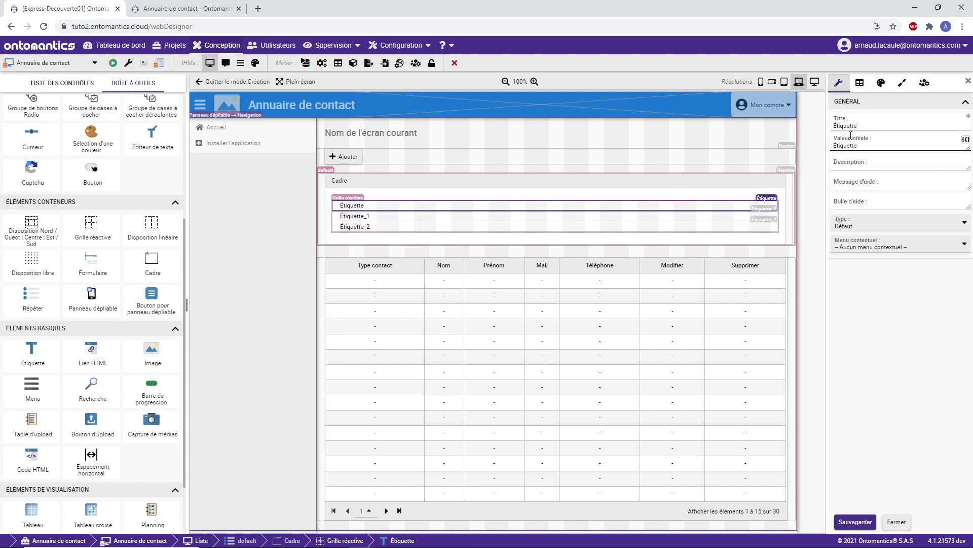
double_click(850, 124)
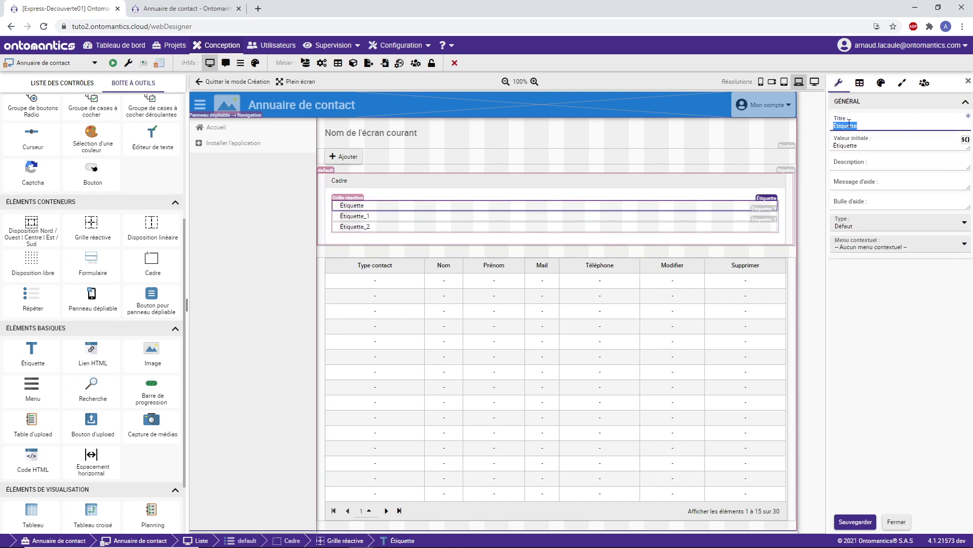
text(Type de contact)
triple_click(850, 124)
key(ctrl+c)
click(862, 145)
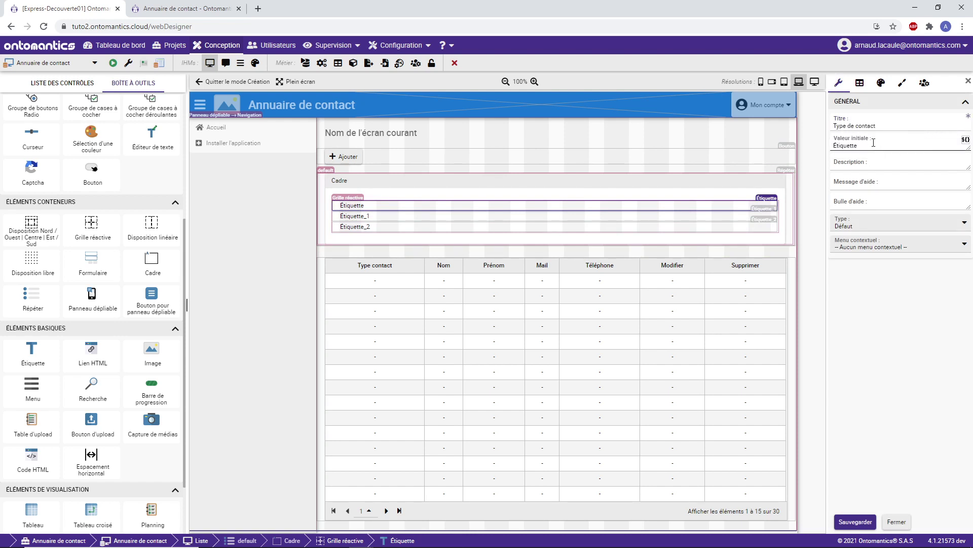
key(ctrl+a)
key(ctrl+v)
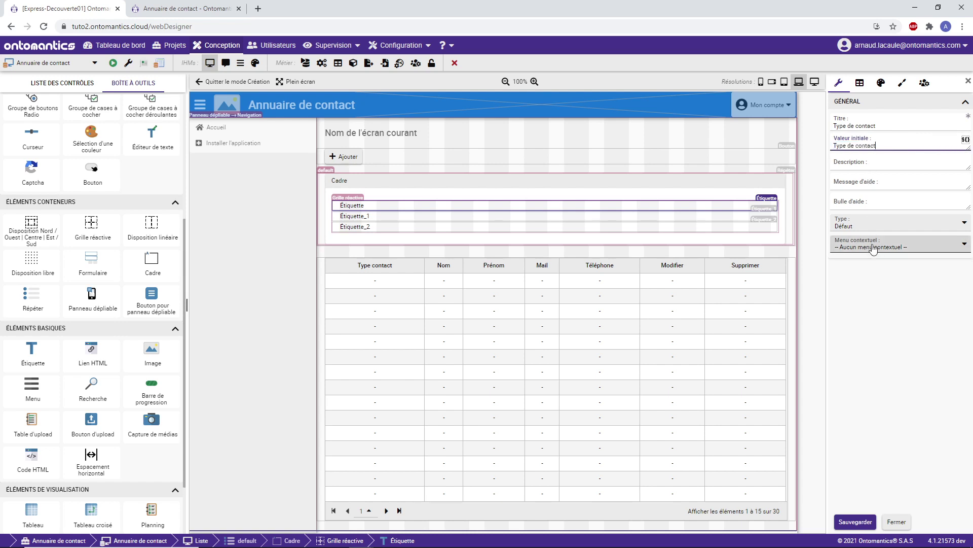
click(869, 225)
click(878, 286)
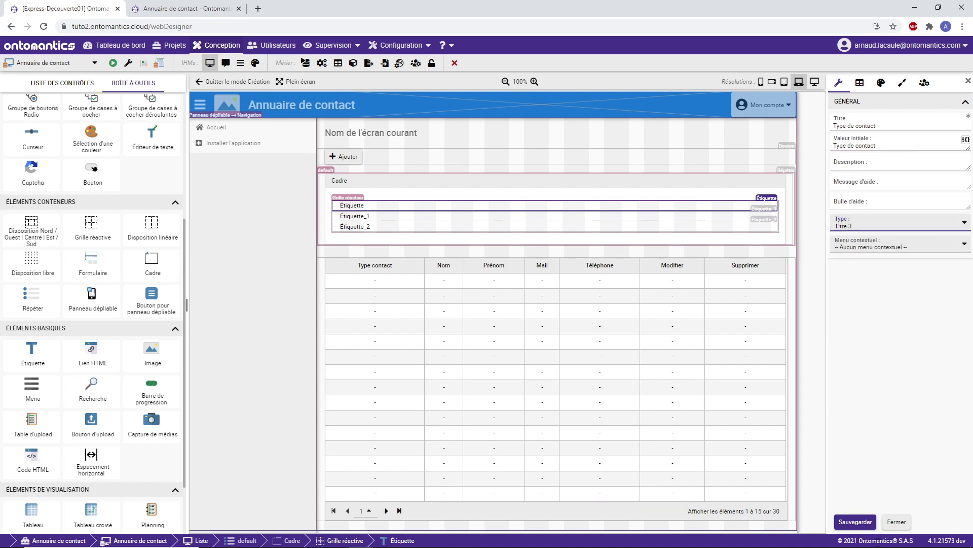
click(857, 521)
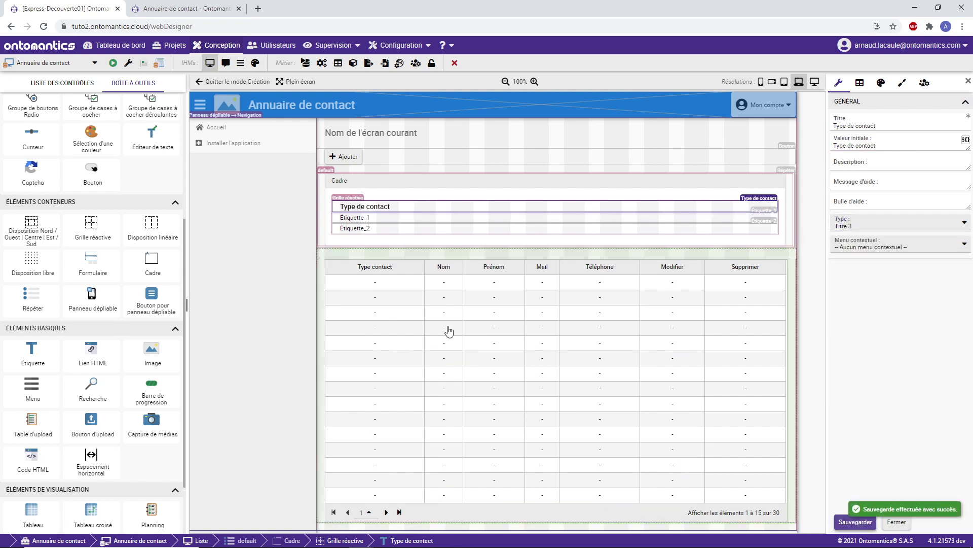
- Set the second Étiquette's title and initial value to "mail" and save
click(357, 218)
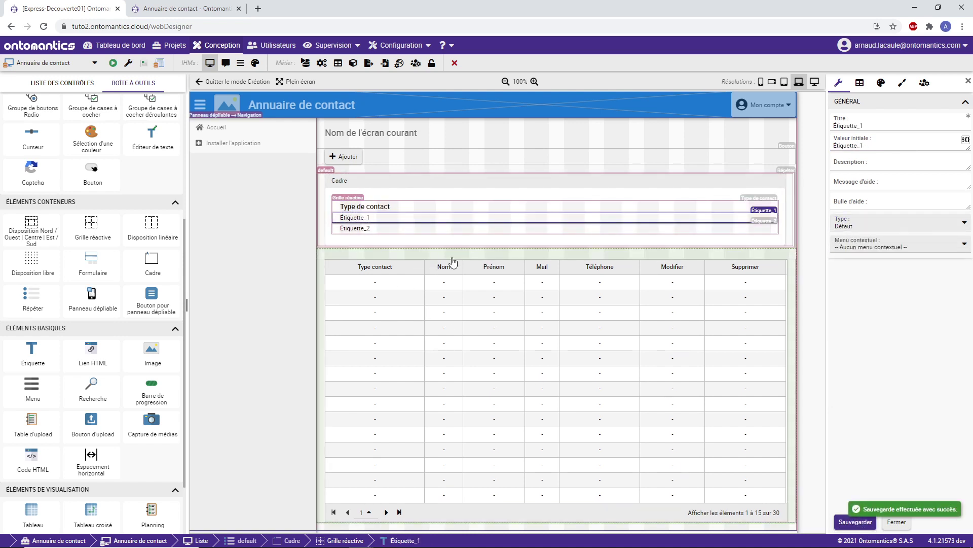
double_click(850, 126)
text(mail)
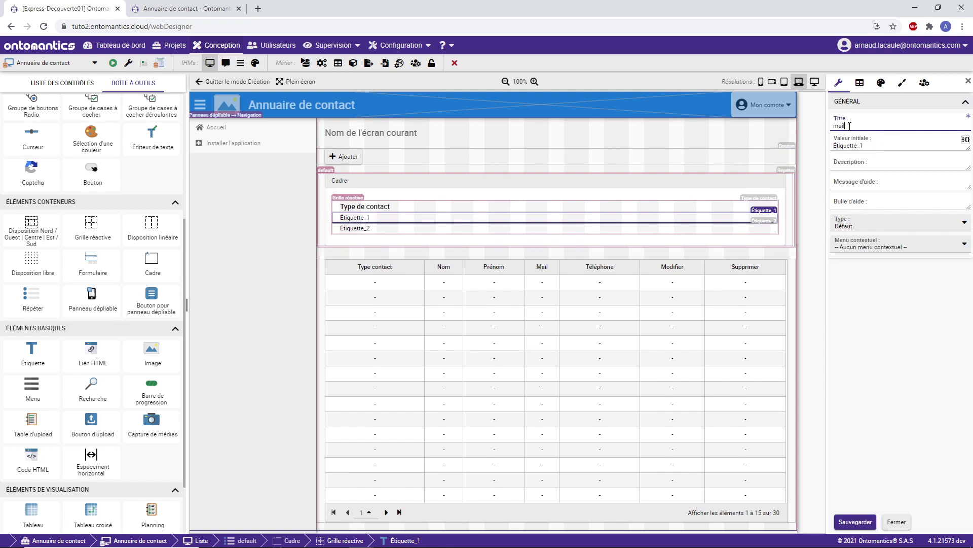
key(ctrl+c)
key(Tab)
key(ctrl+v)
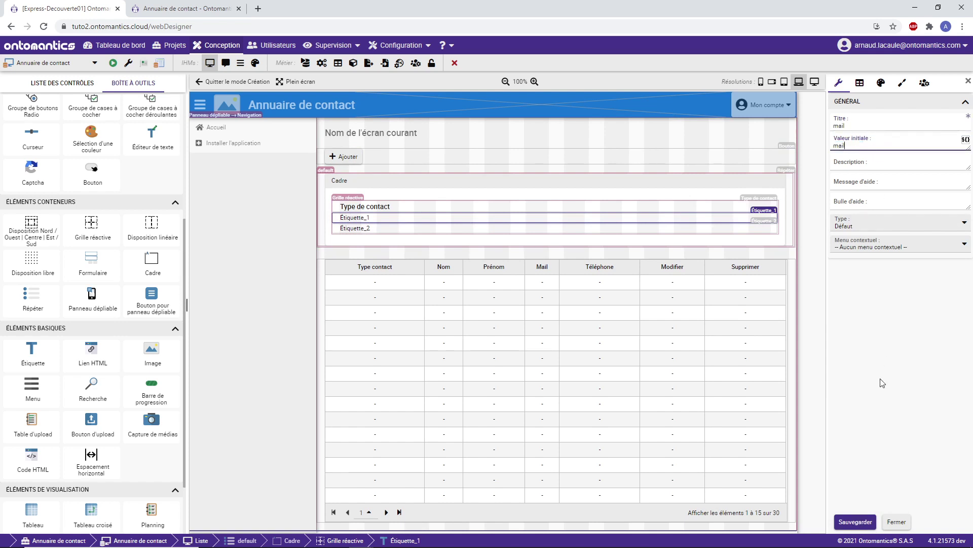
click(856, 521)
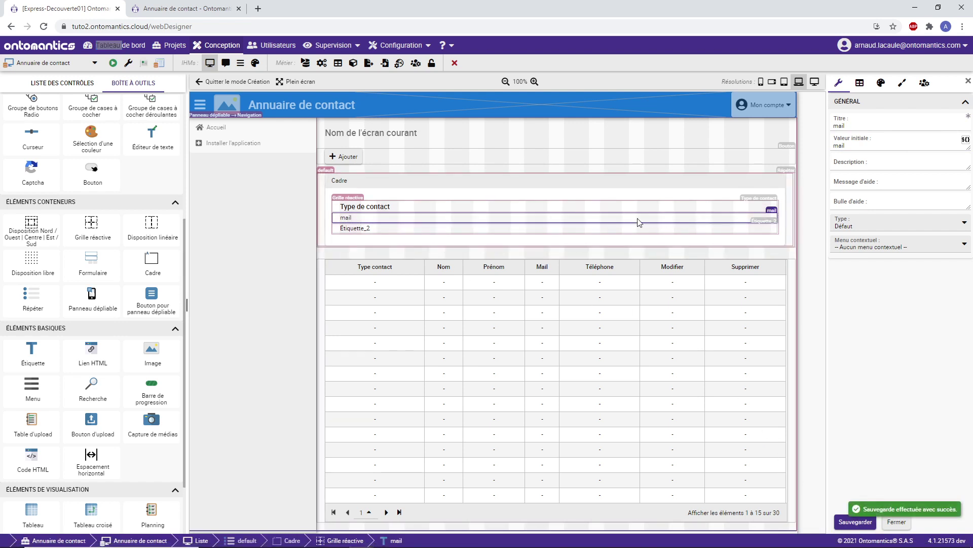
- Set the third Étiquette's title and initial value to "téléphone" and save
click(700, 234)
click(765, 228)
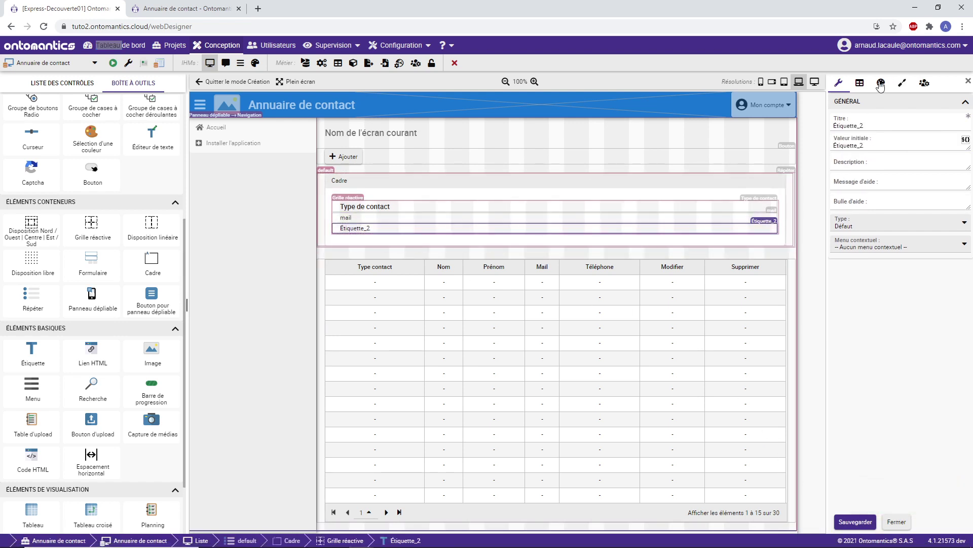
double_click(854, 121)
text(te)
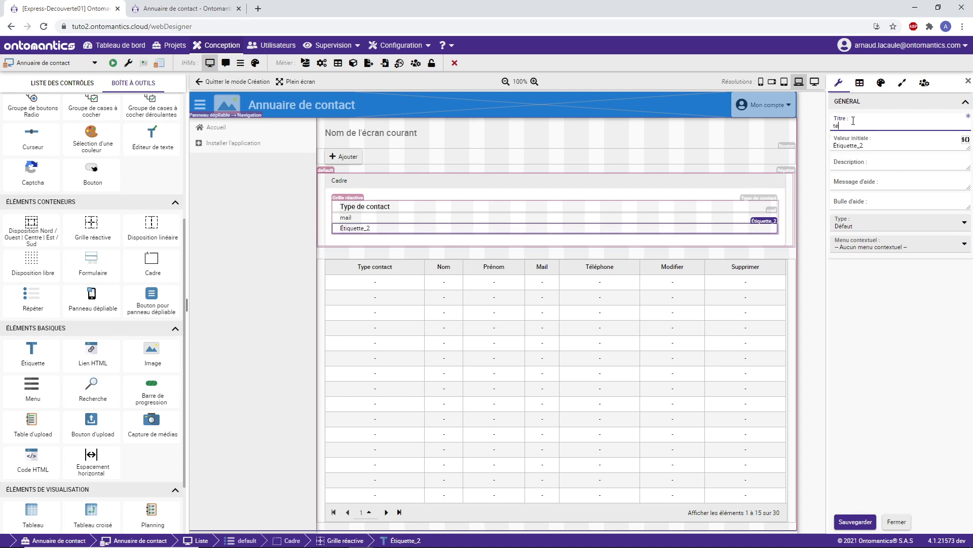
double_click(854, 121)
key(ctrl+c)
double_click(858, 143)
key(ctrl+v)
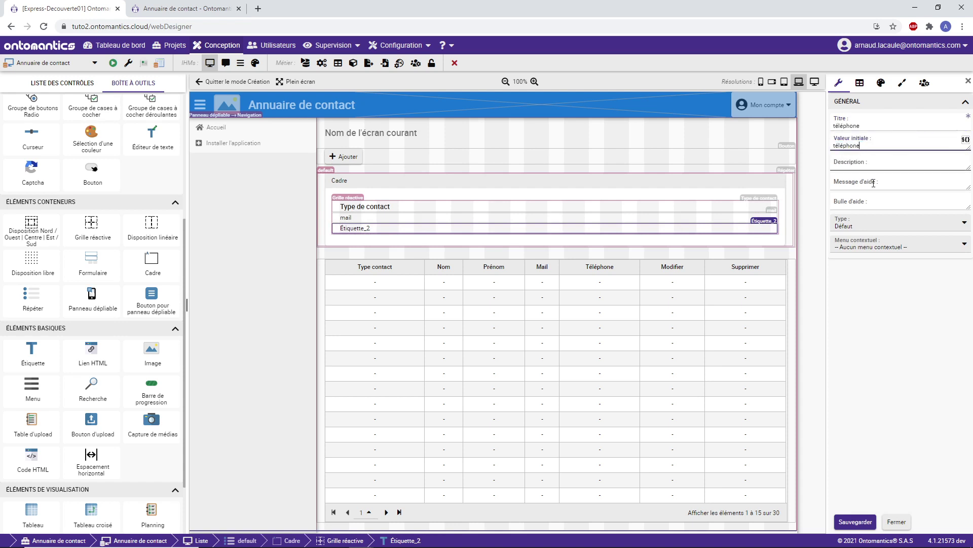
click(874, 525)
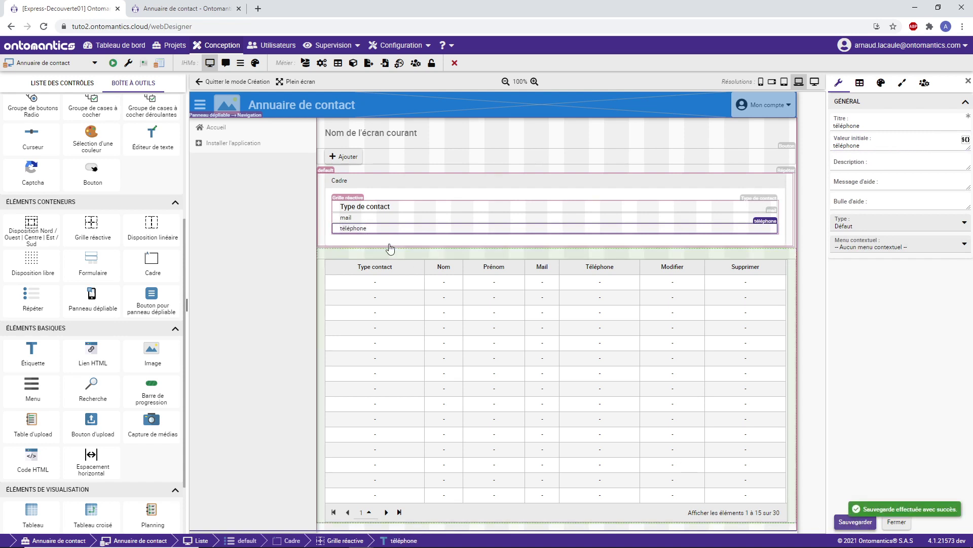
- Set the Cadre's title and label to "nom" and save
click(881, 83)
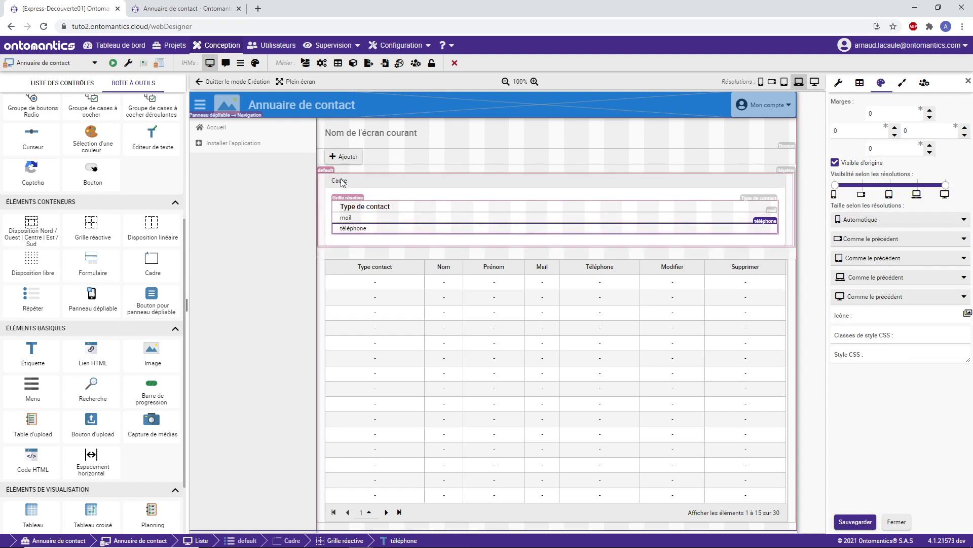
click(441, 182)
click(839, 82)
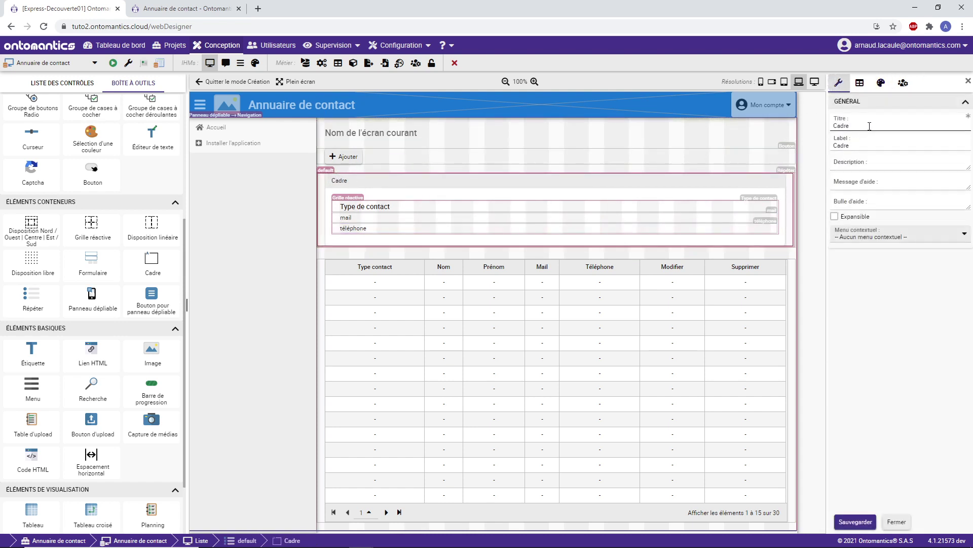
click(858, 121)
double_click(858, 121)
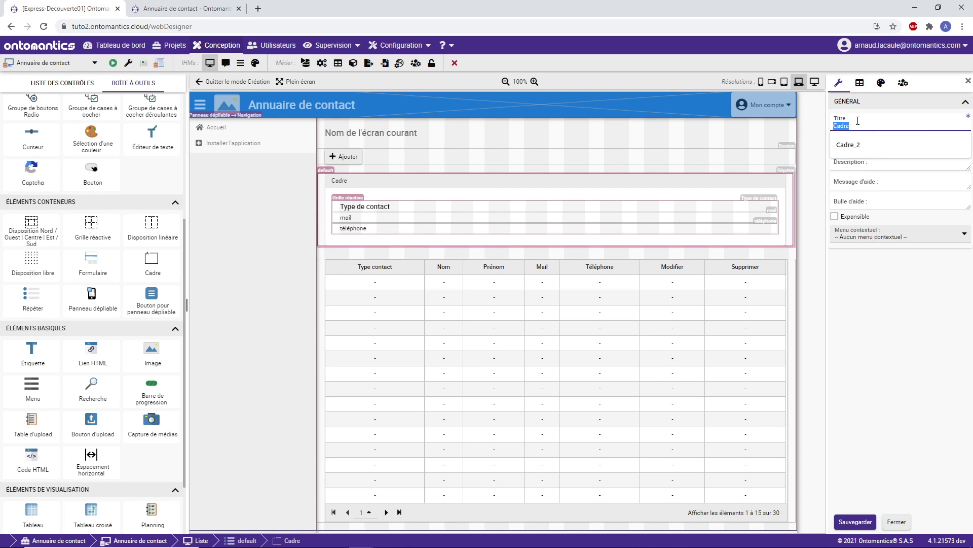
text(nom)
click(863, 269)
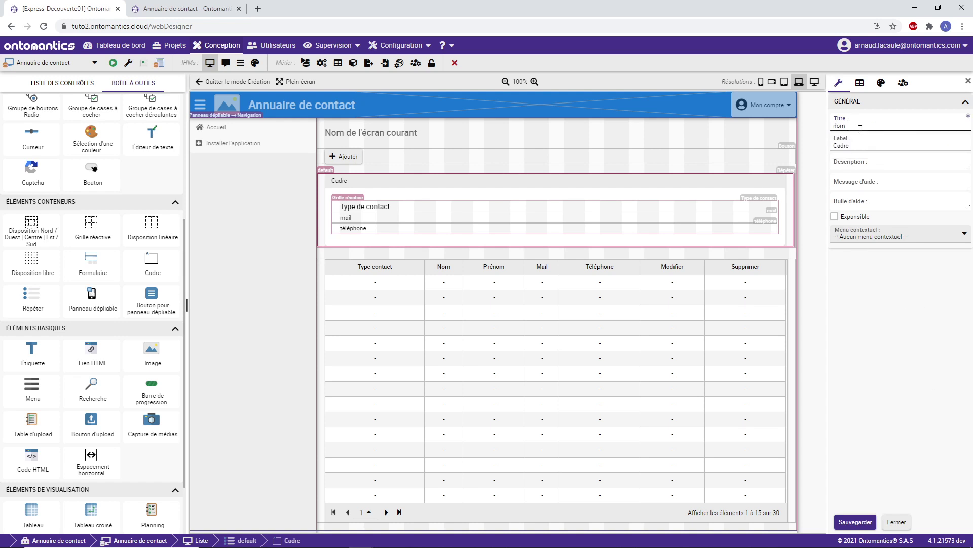
click(850, 147)
double_click(850, 147)
key(BackSpace)
click(861, 524)
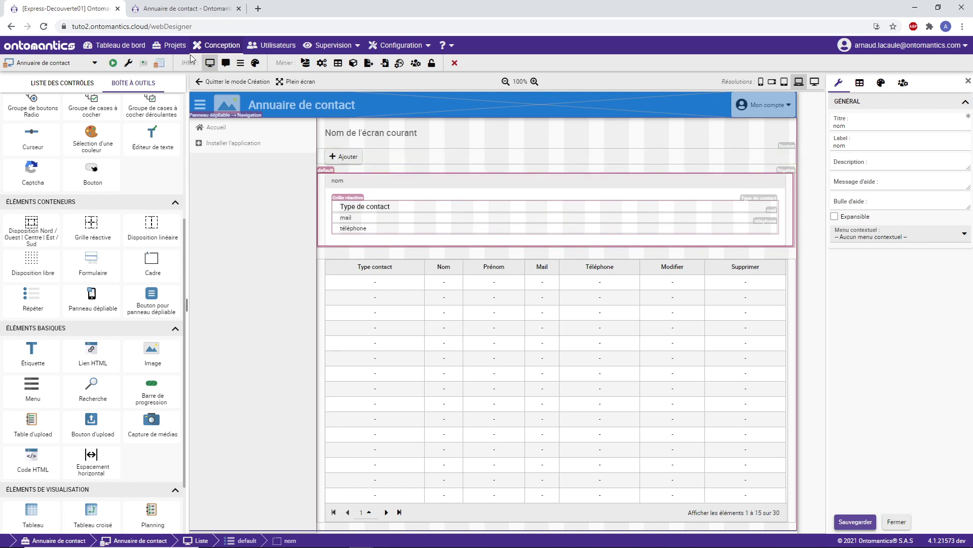
- Associate the Répéter element with the Tableau_contact dataset and save
click(187, 9)
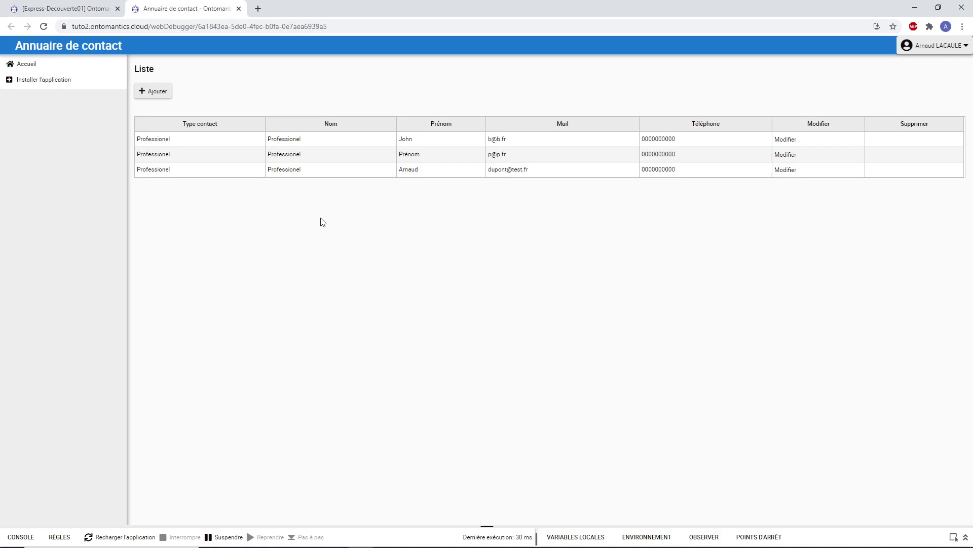
click(80, 11)
click(62, 83)
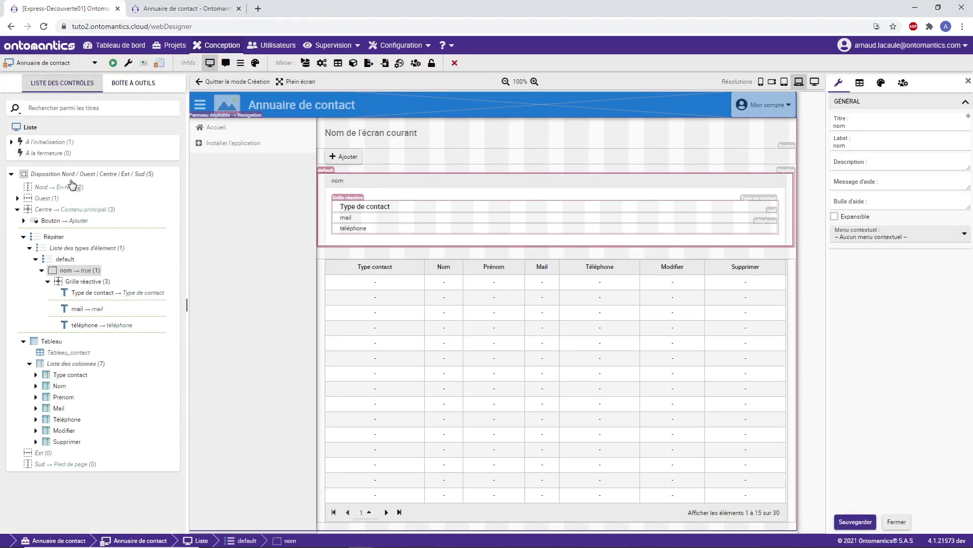
click(52, 238)
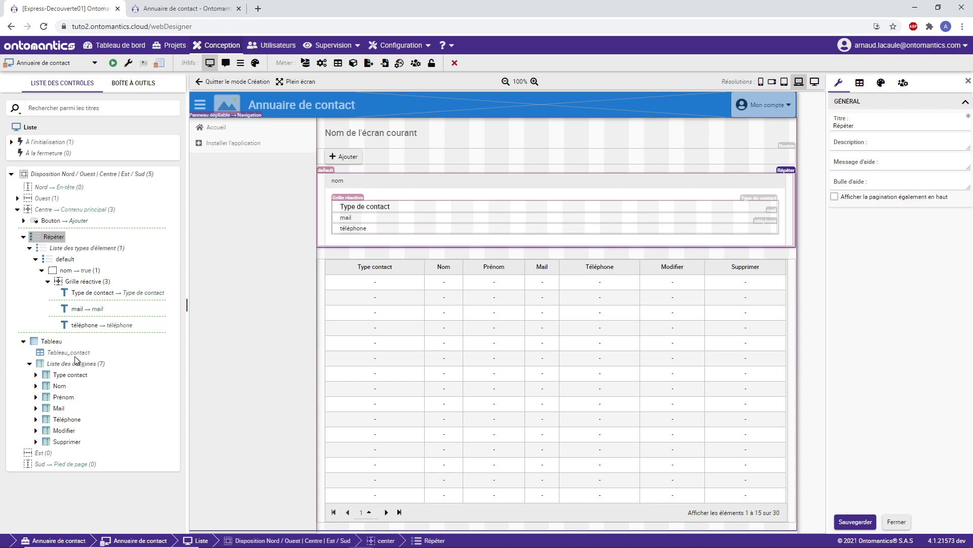
click(868, 82)
click(893, 108)
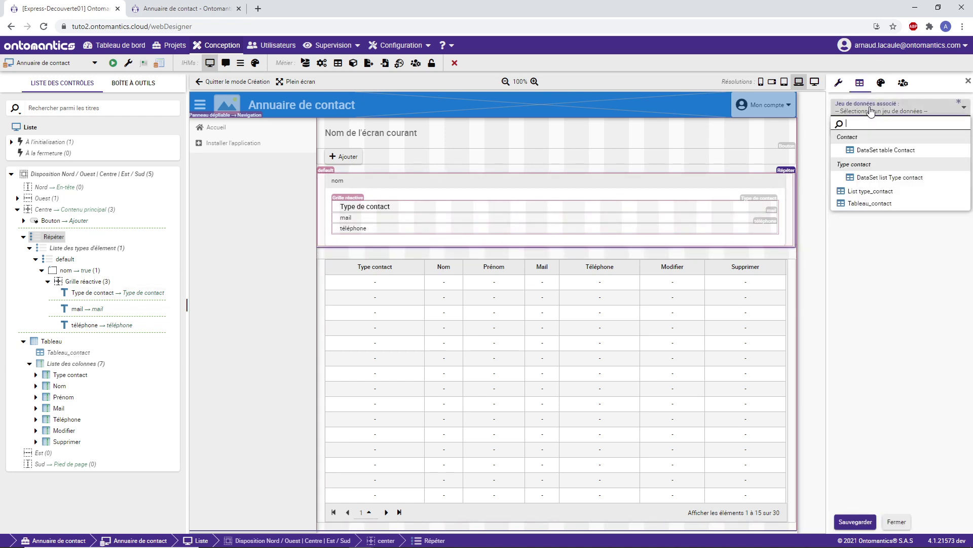
click(872, 202)
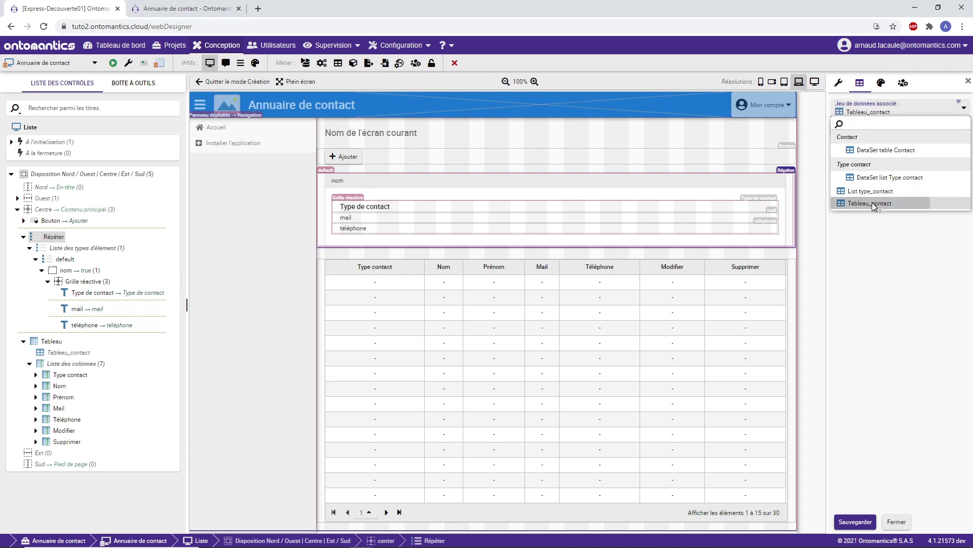
click(850, 522)
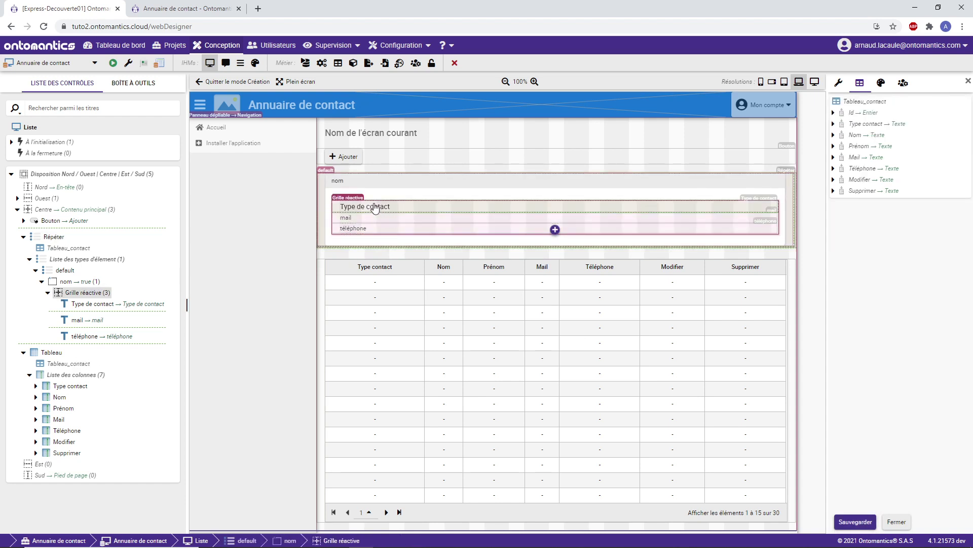
- Override the Type de contact label's Valeur property with the dataset's Type contact column and save
click(388, 211)
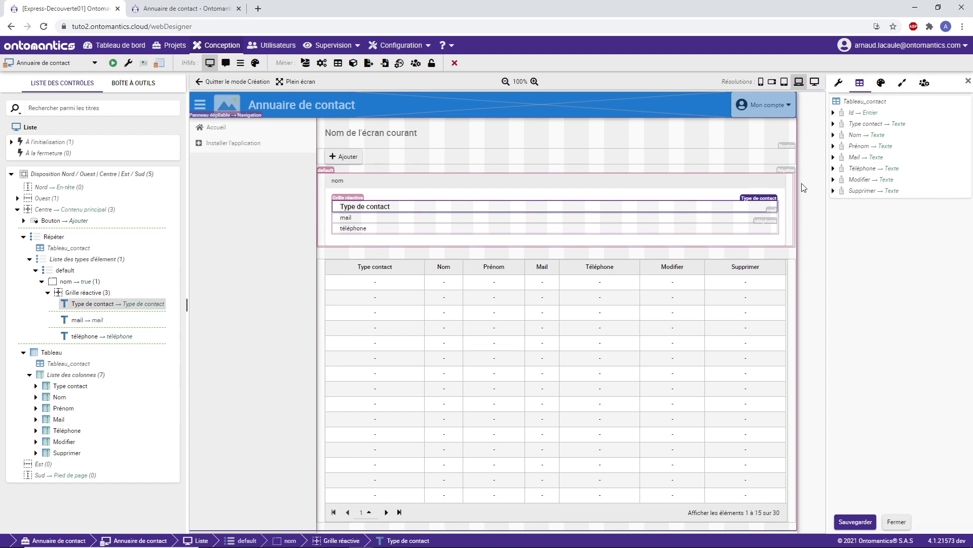
click(834, 125)
click(934, 136)
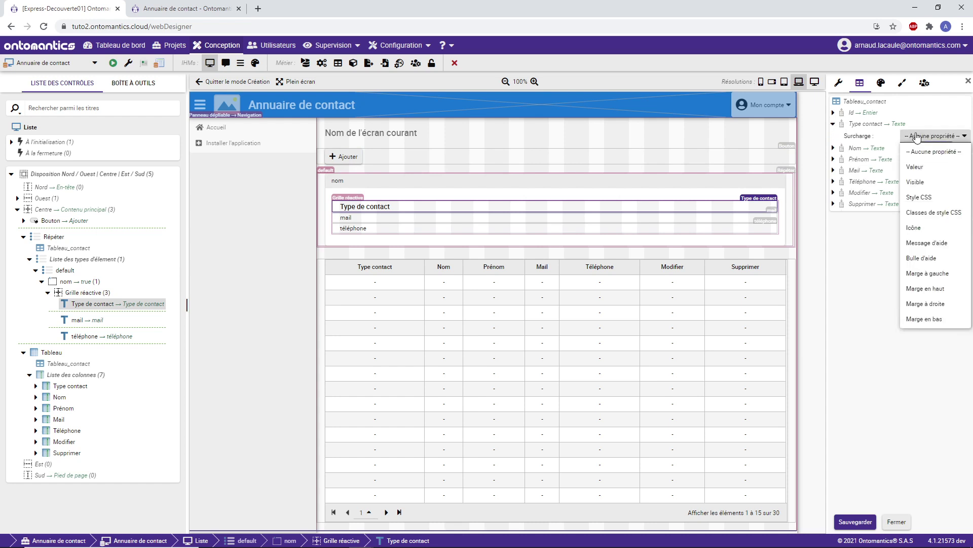
click(917, 167)
click(855, 521)
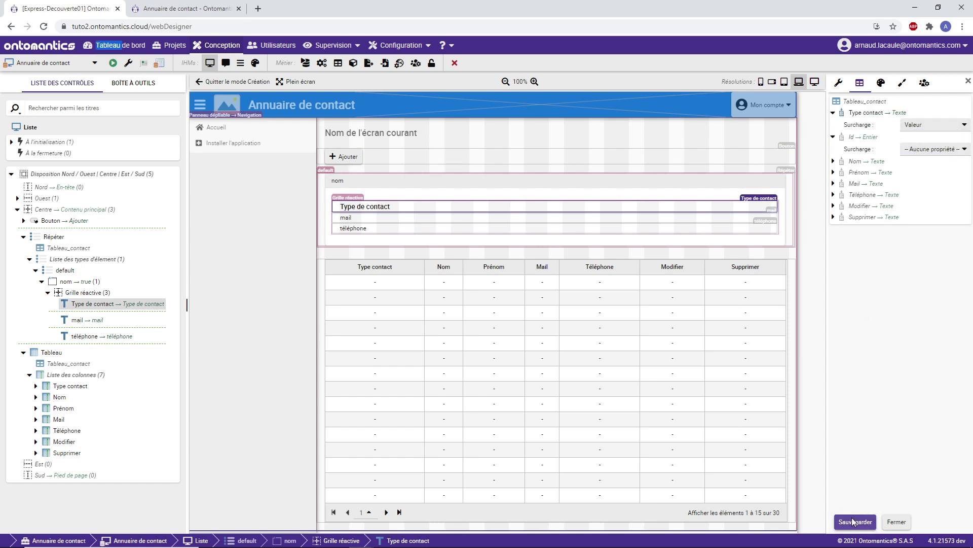
- Override the mail label's Valeur property with the dataset's Mail column and save
click(366, 218)
click(857, 170)
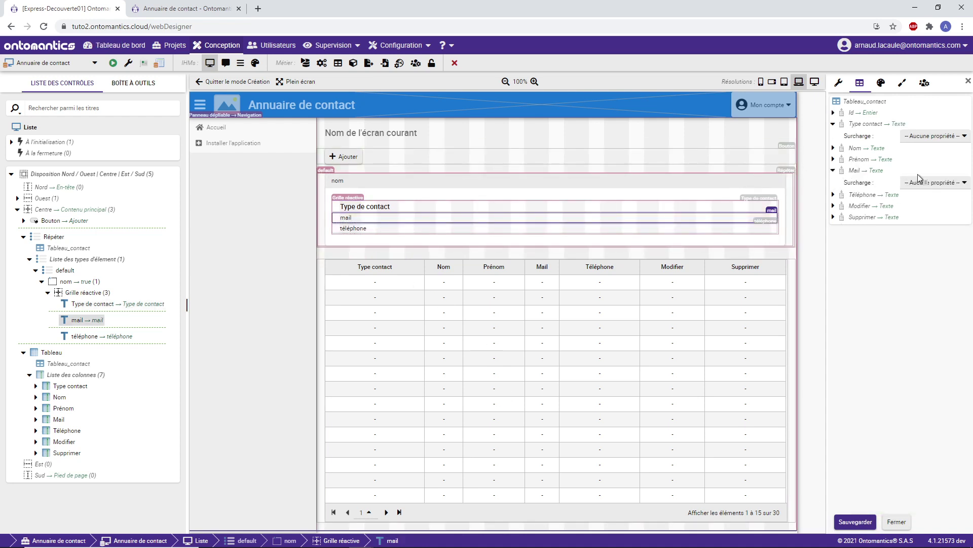
click(936, 182)
click(926, 212)
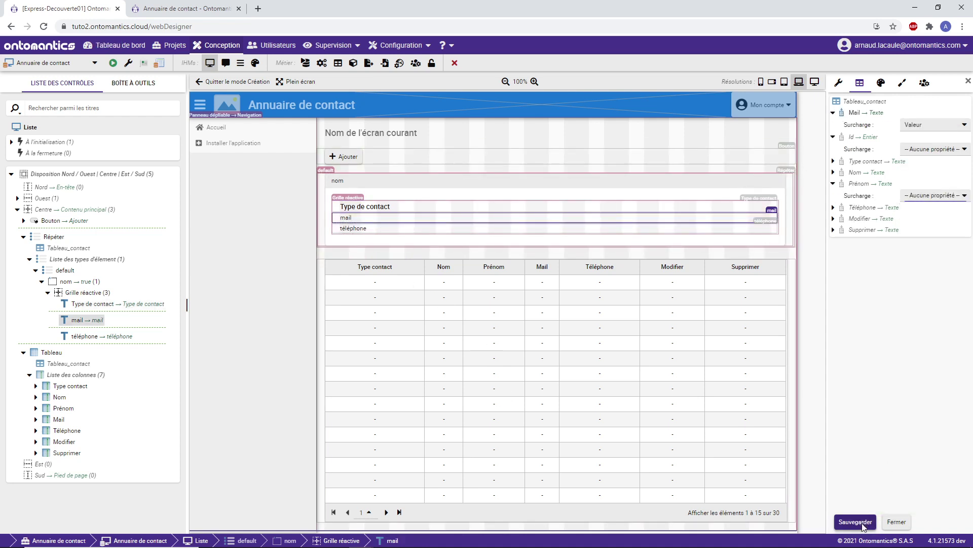
double_click(855, 521)
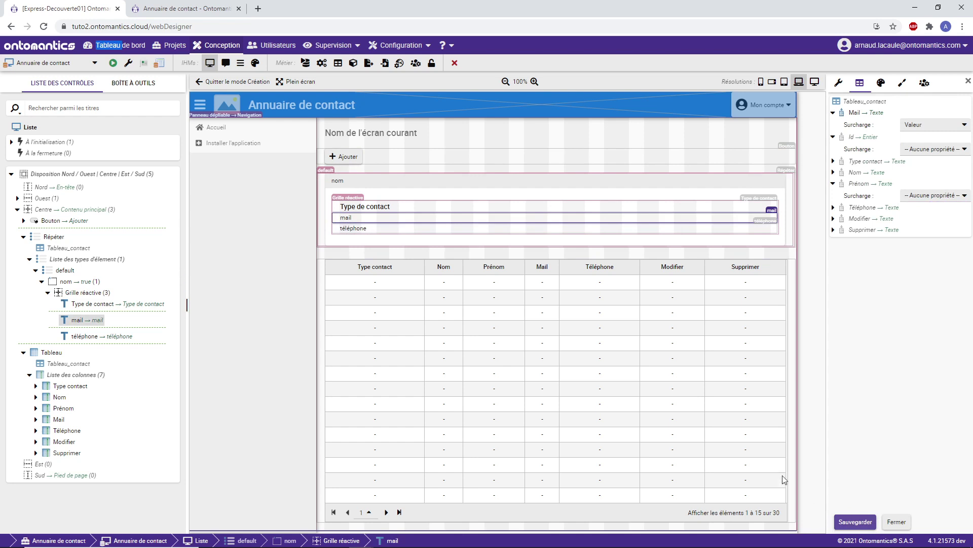
- Override the téléphone label's Valeur property with the dataset's Téléphone column and save
click(425, 232)
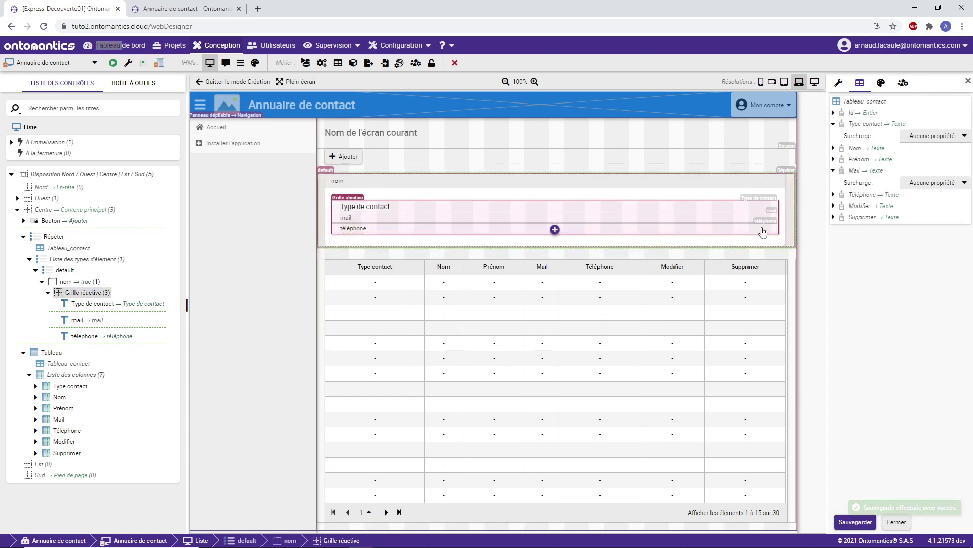
click(417, 229)
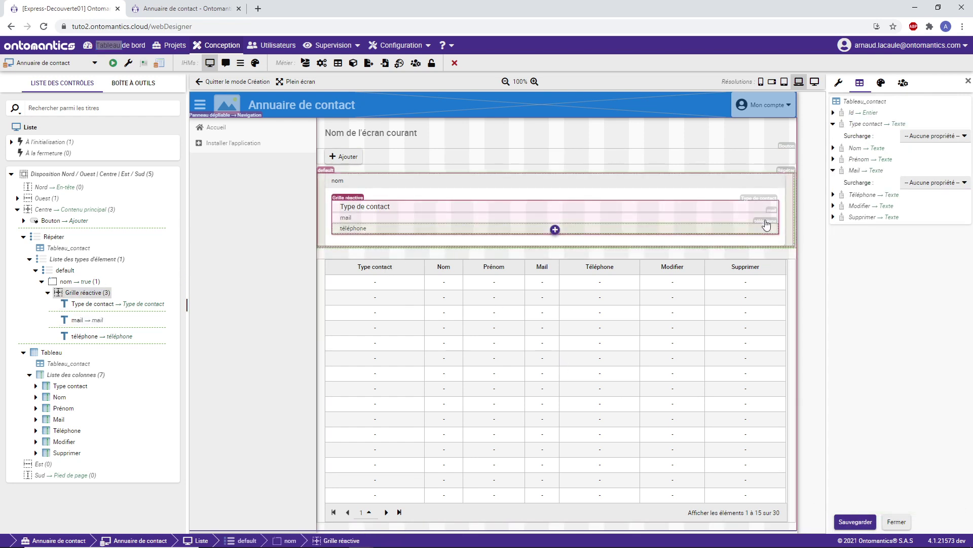
click(833, 195)
click(926, 207)
click(915, 238)
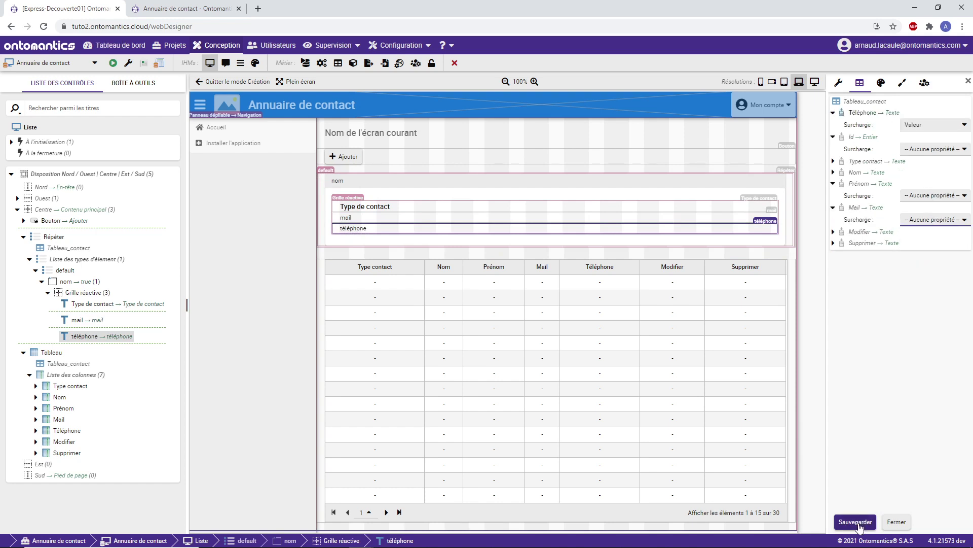
click(856, 522)
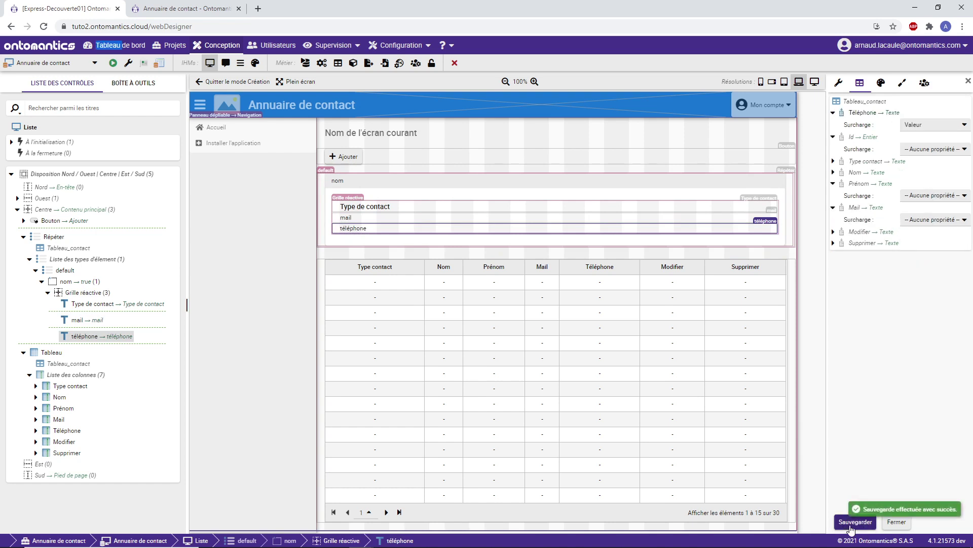
- Override the nom frame's Label property with the dataset's Prénom column and save
click(349, 183)
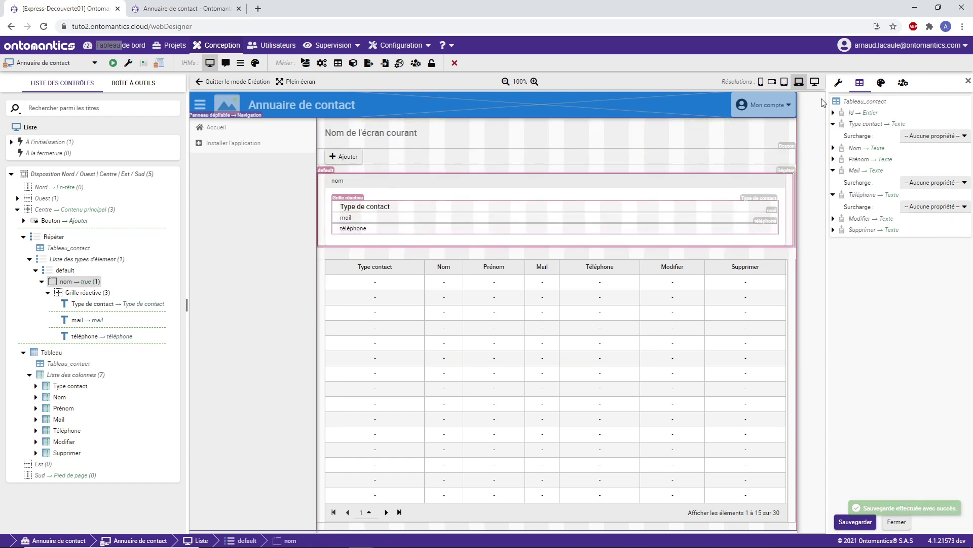
click(839, 84)
click(860, 83)
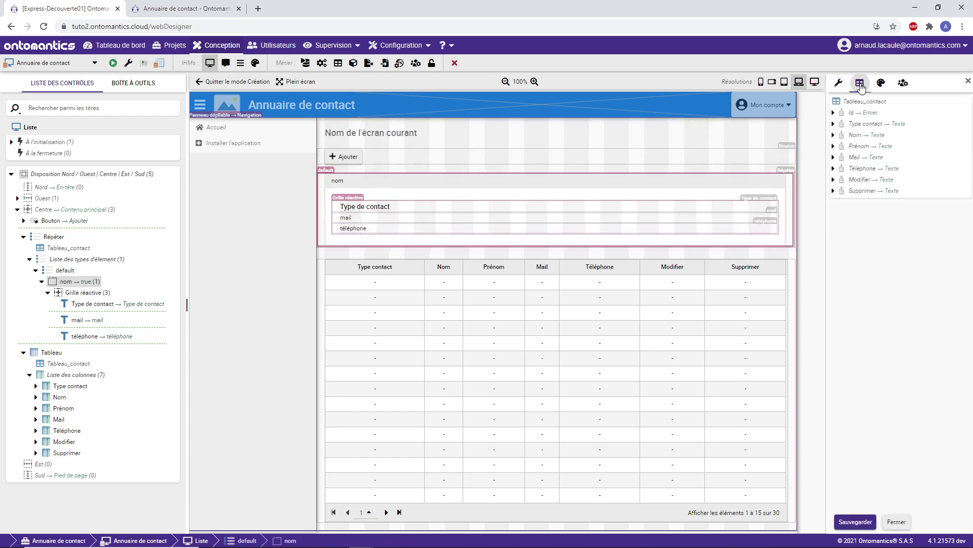
click(833, 146)
click(933, 158)
click(917, 183)
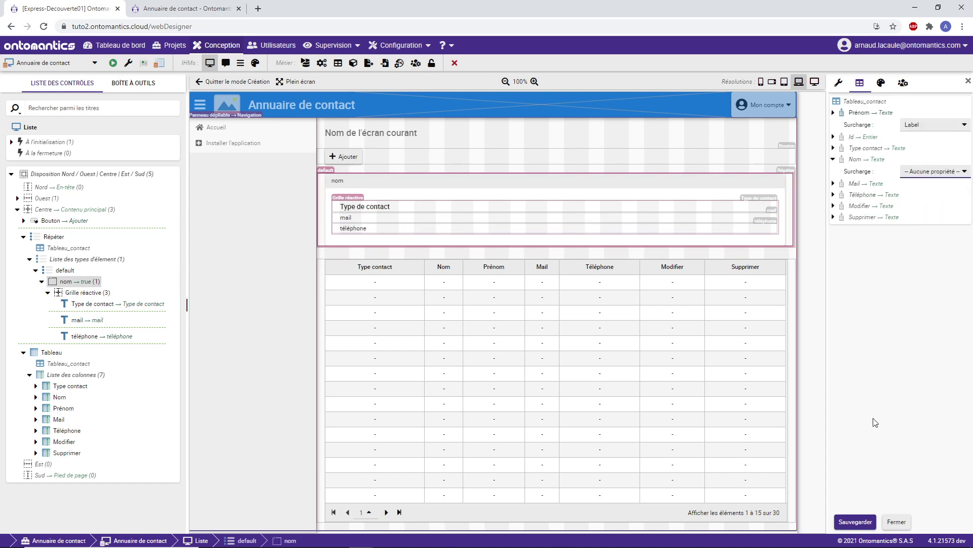
double_click(858, 522)
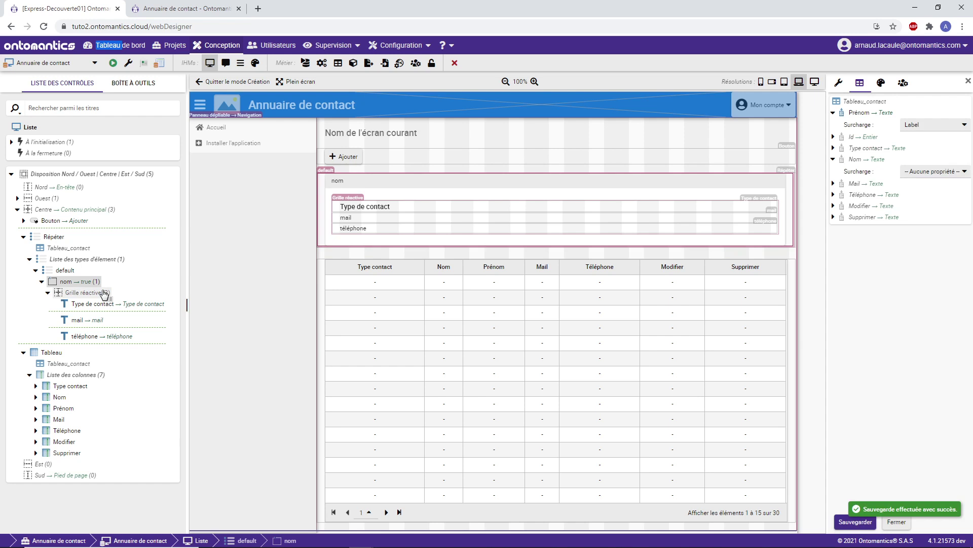
- Run the application to check the contact cards on the Liste screen, and select the Répéter's default element back in the designer
click(113, 64)
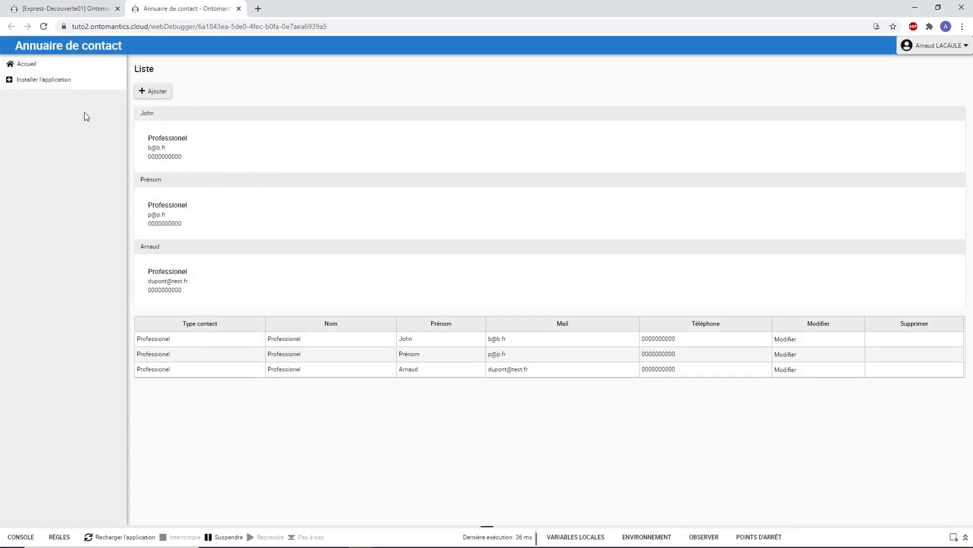
click(44, 8)
click(66, 271)
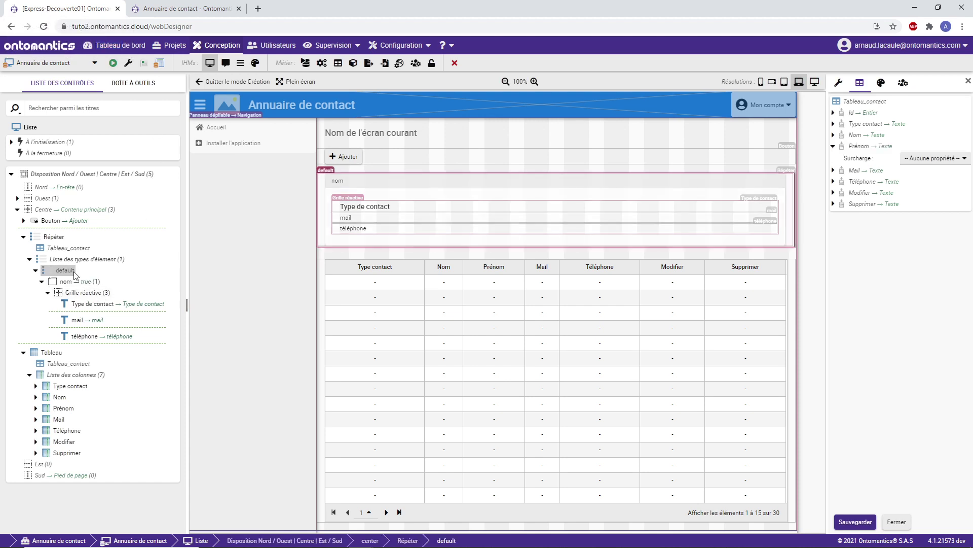
- Set the bottom margin of the Répéter's default element to 10 and save
click(875, 86)
click(882, 147)
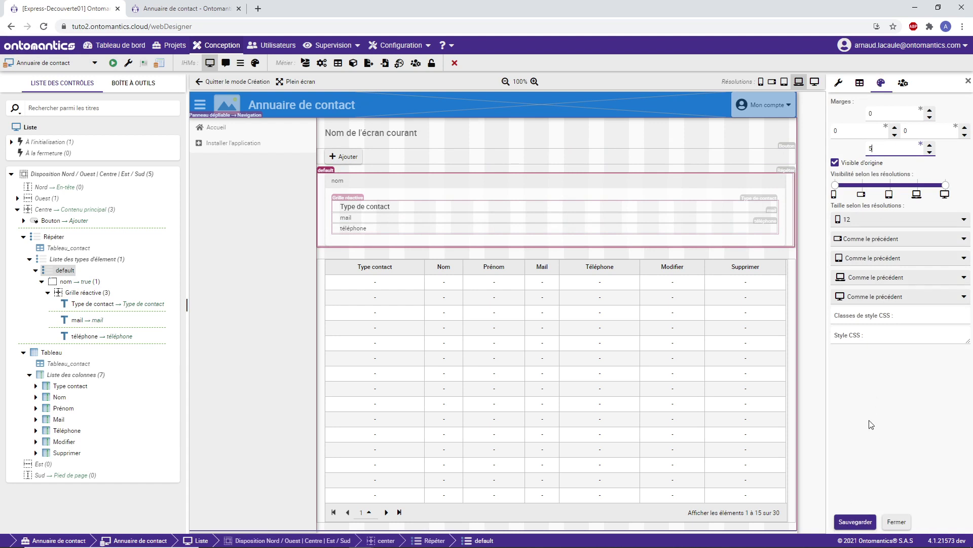
click(855, 521)
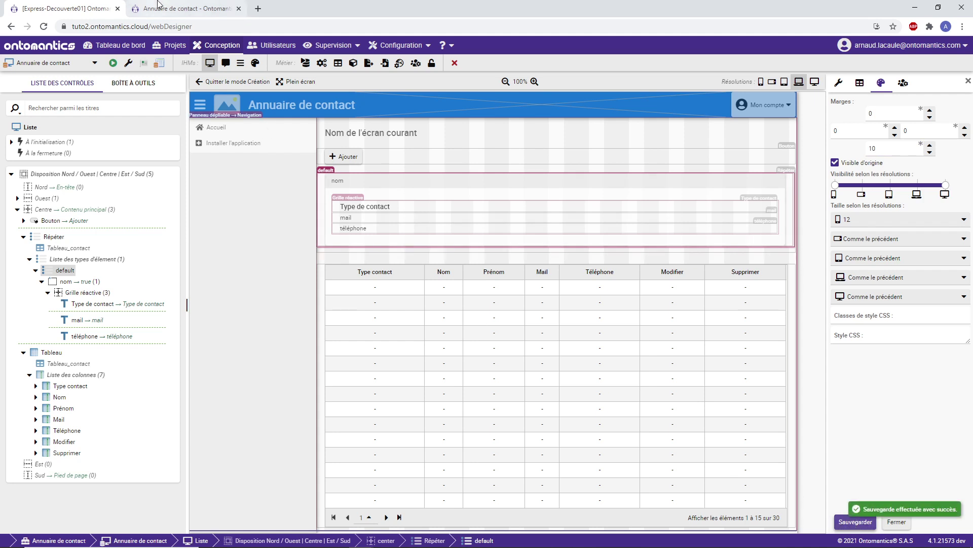
- Reload the running application to check the spacing between the contact cards, and return to the designer
click(182, 9)
click(121, 536)
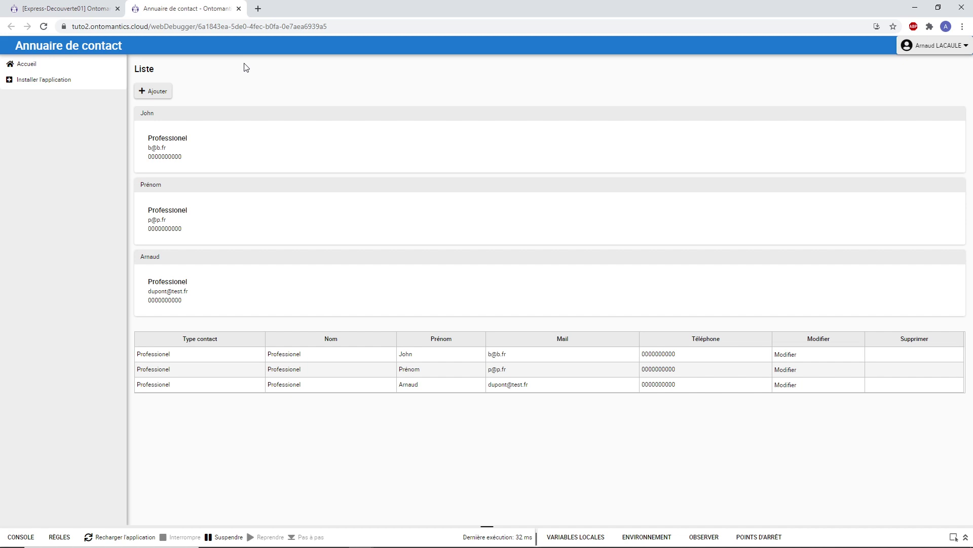
click(79, 9)
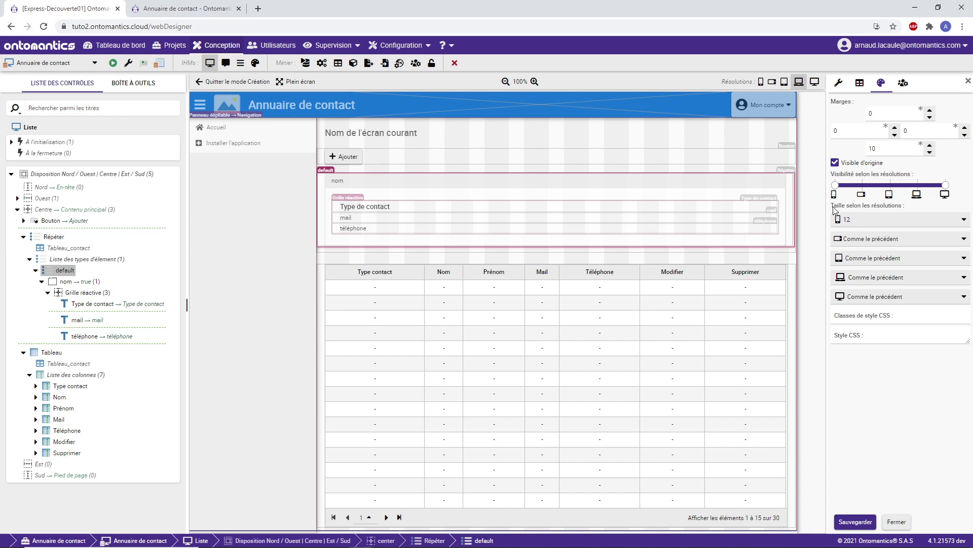
- Preview the screen at phone and tablet resolutions, set the default element's tablet size to 6, and save
click(760, 81)
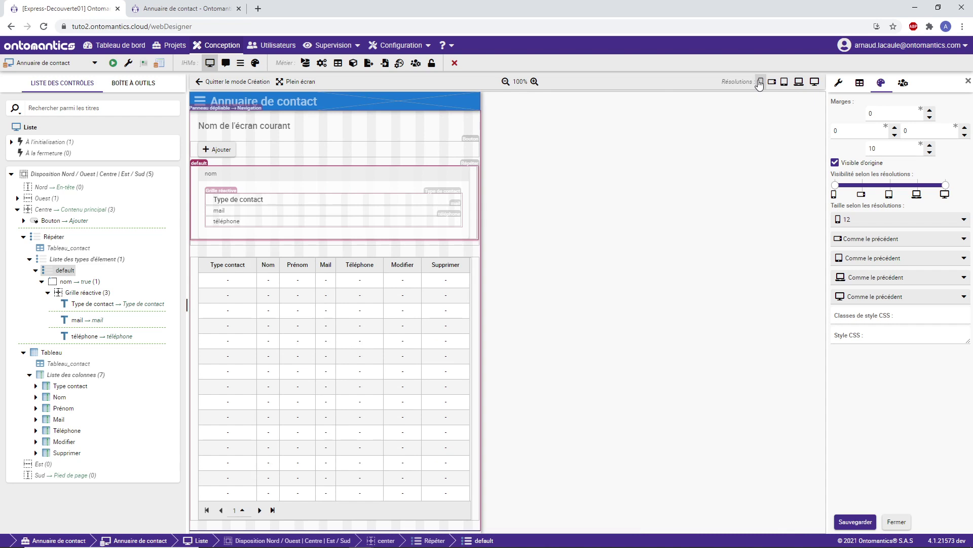
click(785, 82)
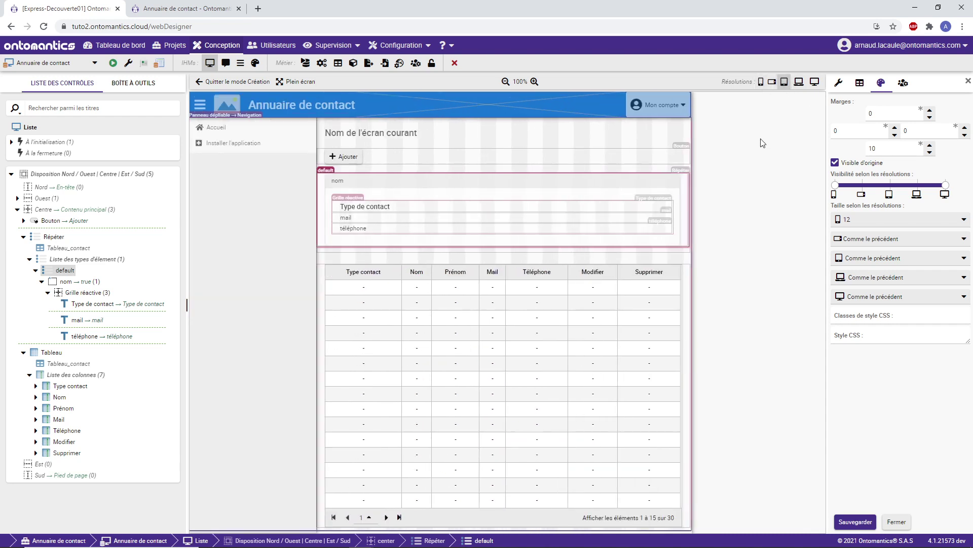
click(868, 258)
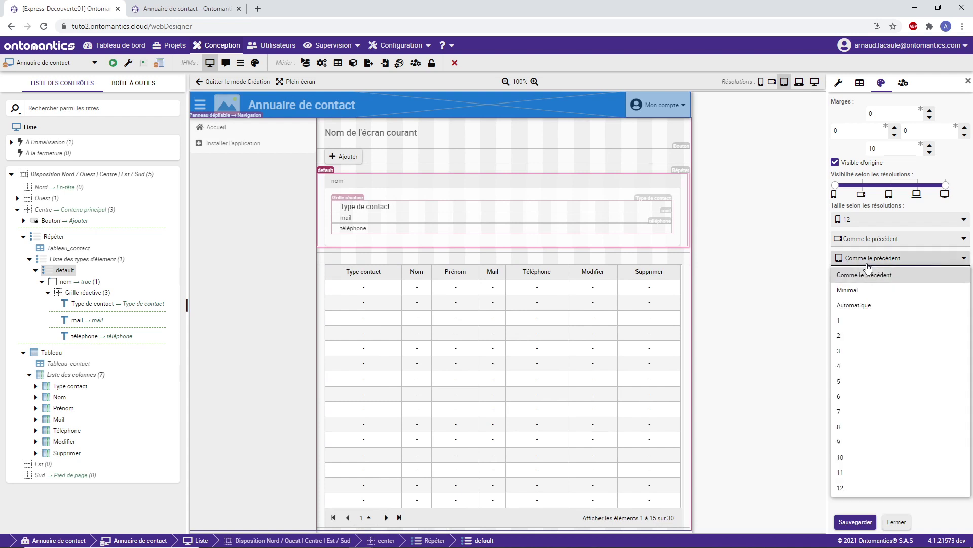
click(849, 401)
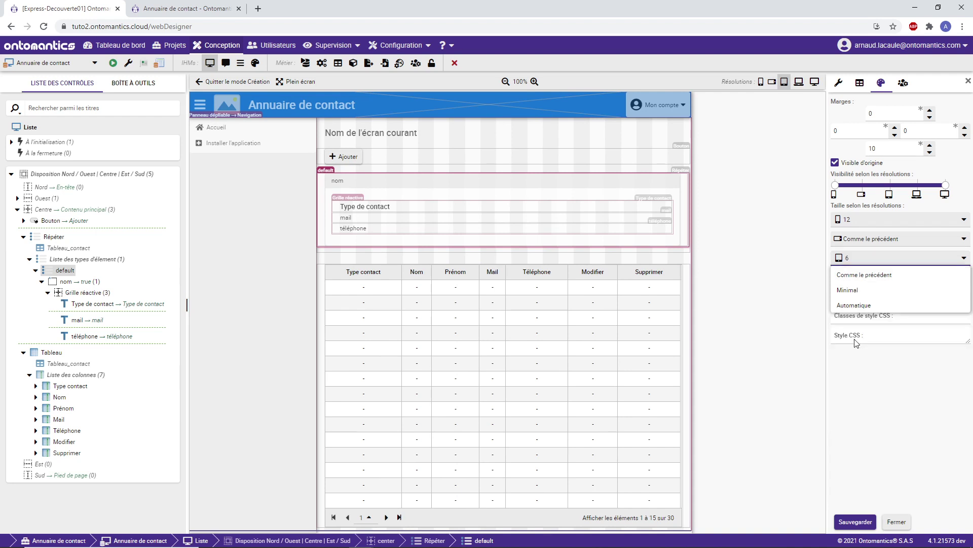
click(864, 522)
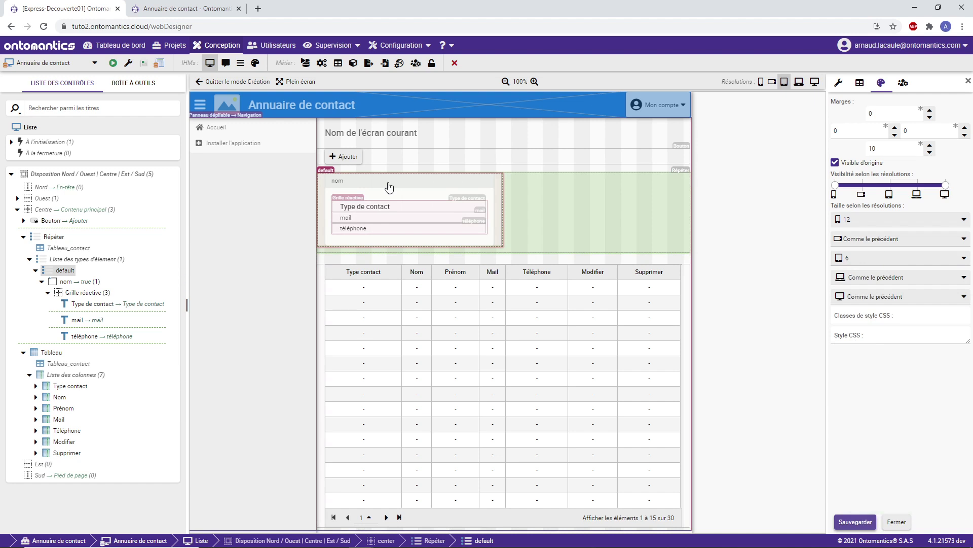
- Set the default element's laptop size to 4, save, and preview the screen at laptop resolution
click(857, 279)
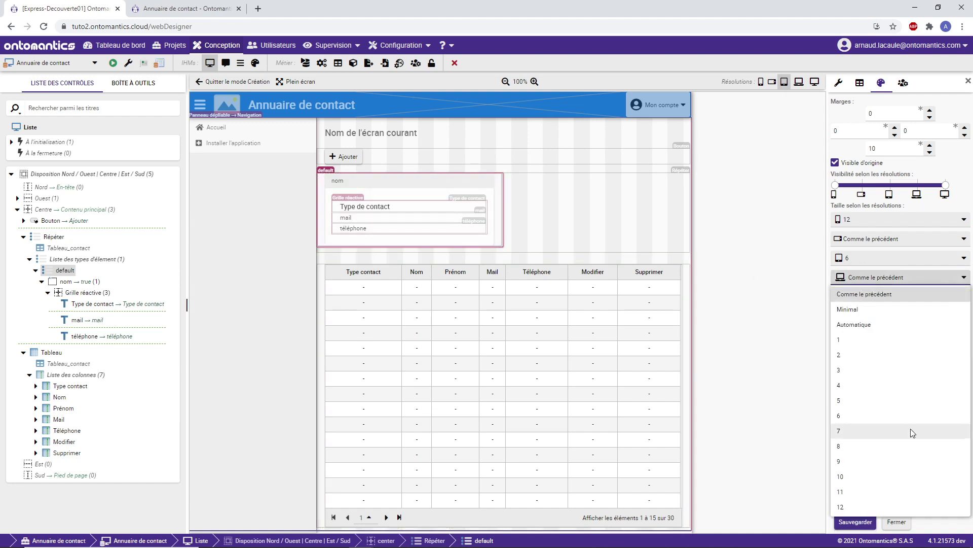
click(851, 385)
click(856, 526)
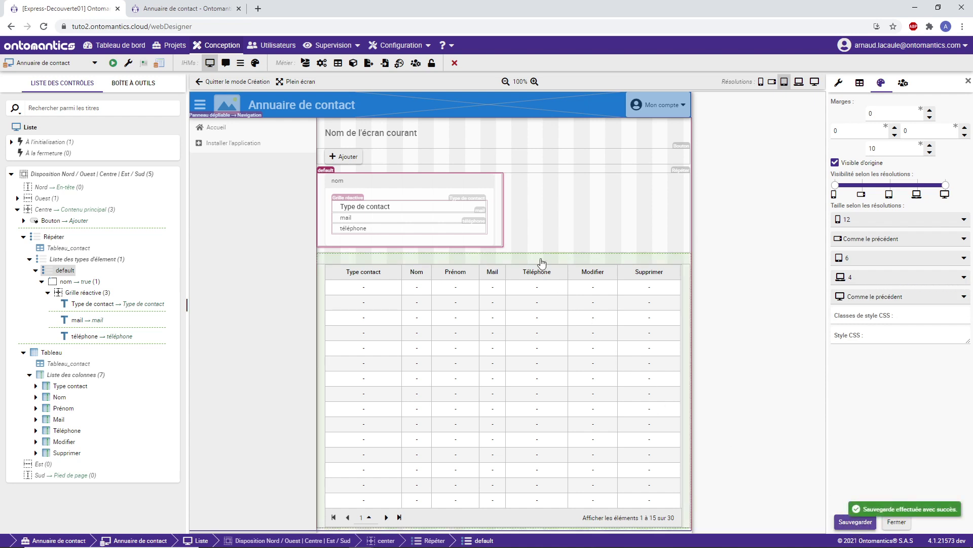
click(799, 82)
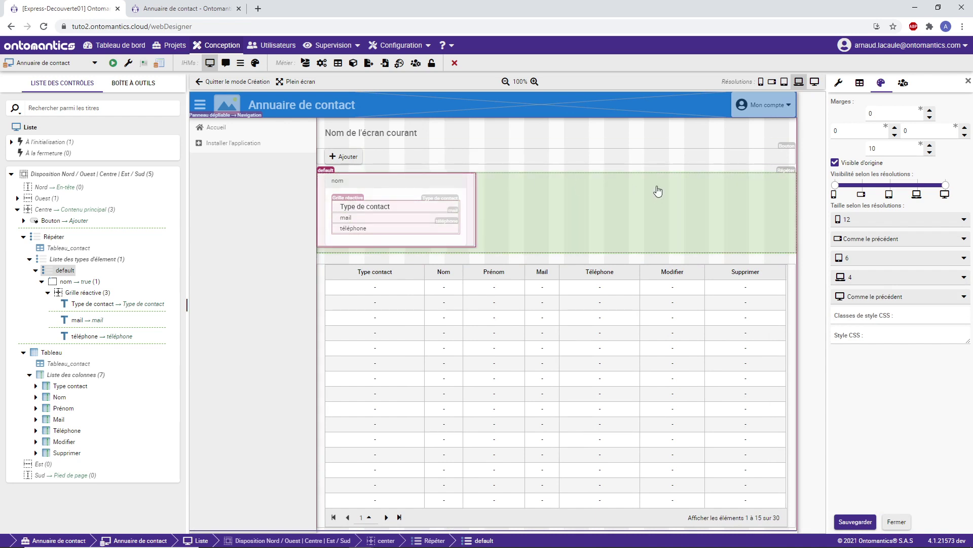
- Reload the running application to check how many contact cards fit per row, and return to the designer
click(169, 9)
click(109, 537)
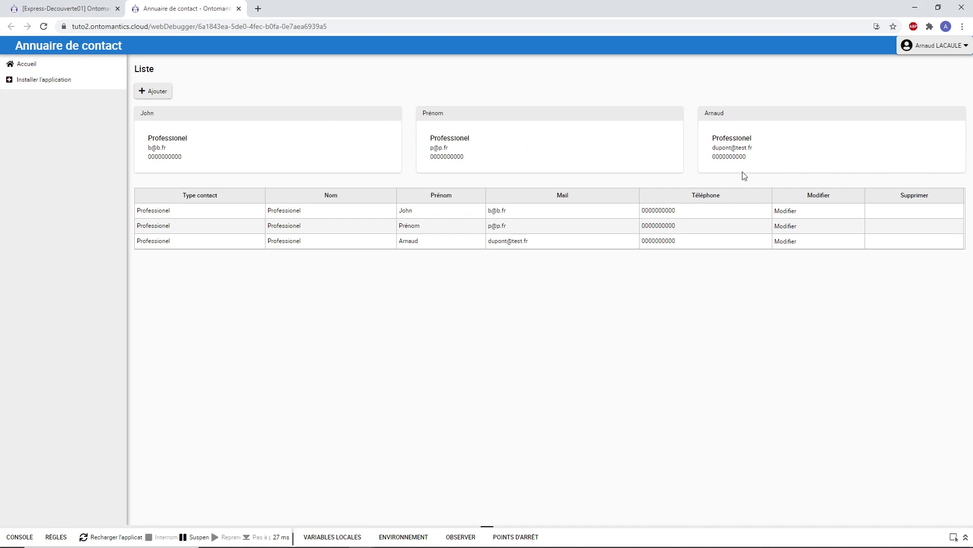
click(71, 7)
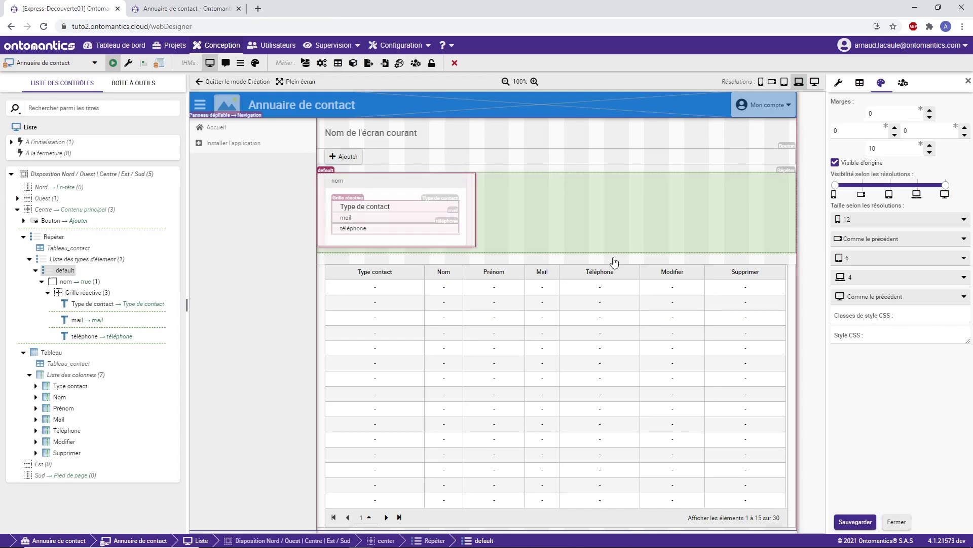
- Set the default element's laptop size to 3 and save
click(865, 284)
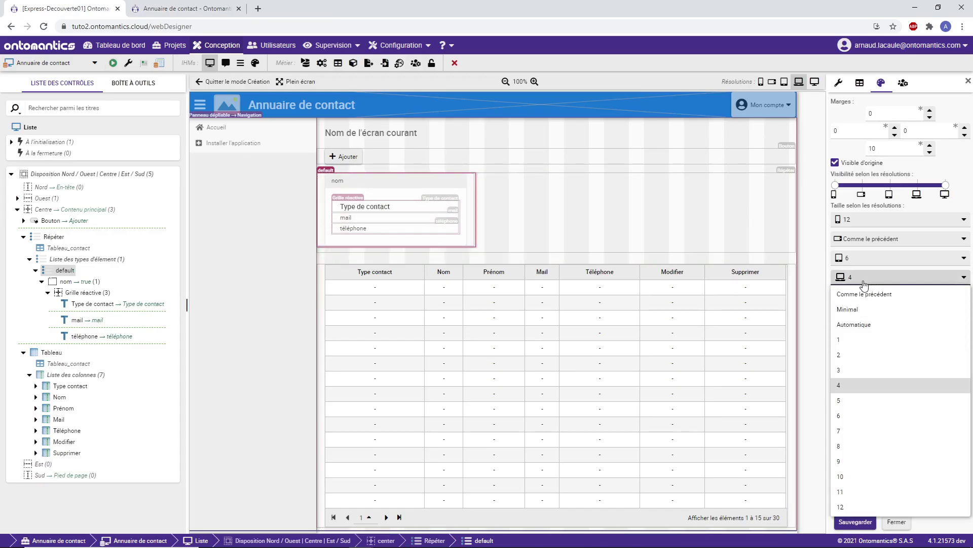
click(849, 369)
click(856, 523)
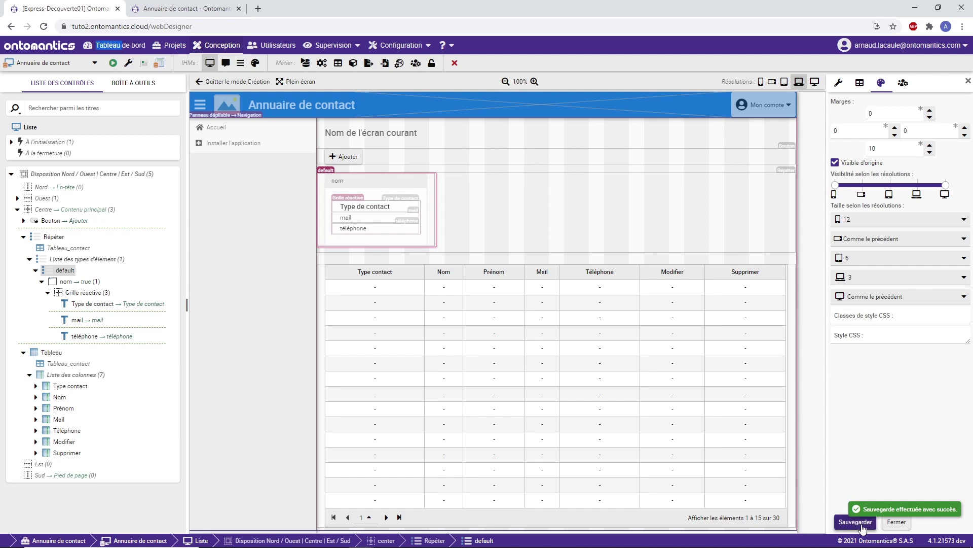
- Run the application and check the card layout at phone, tablet and full window widths, returning to the designer
click(113, 63)
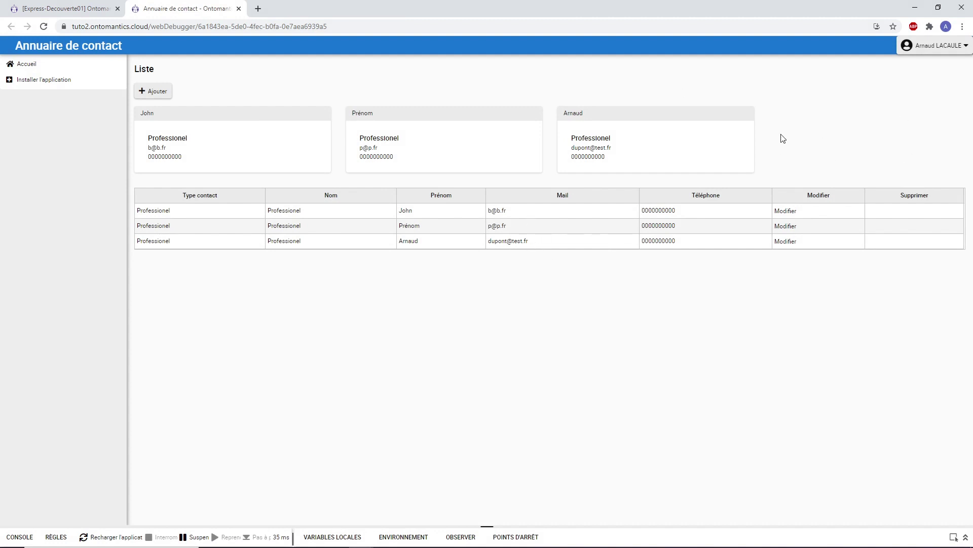
click(939, 7)
drag(894, 35, 465, 32)
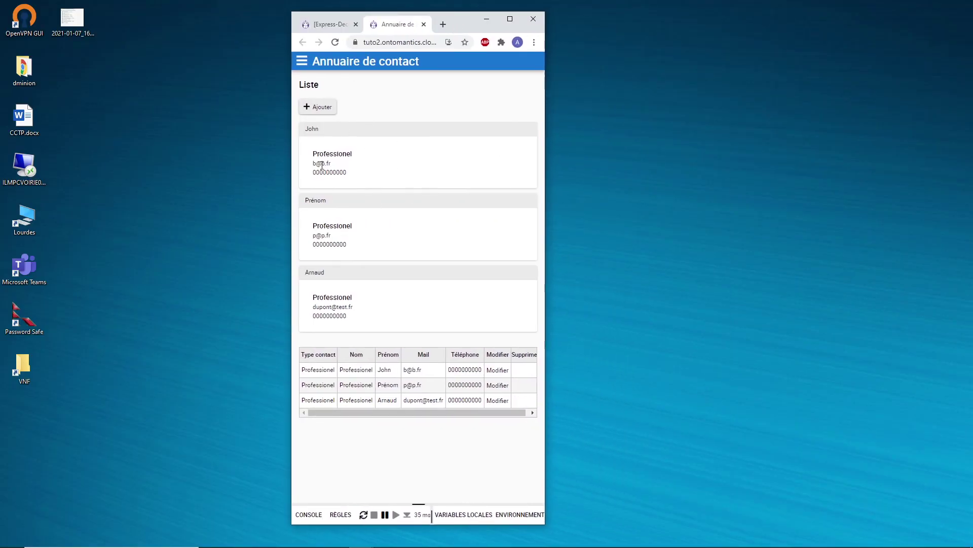
drag(545, 197, 737, 197)
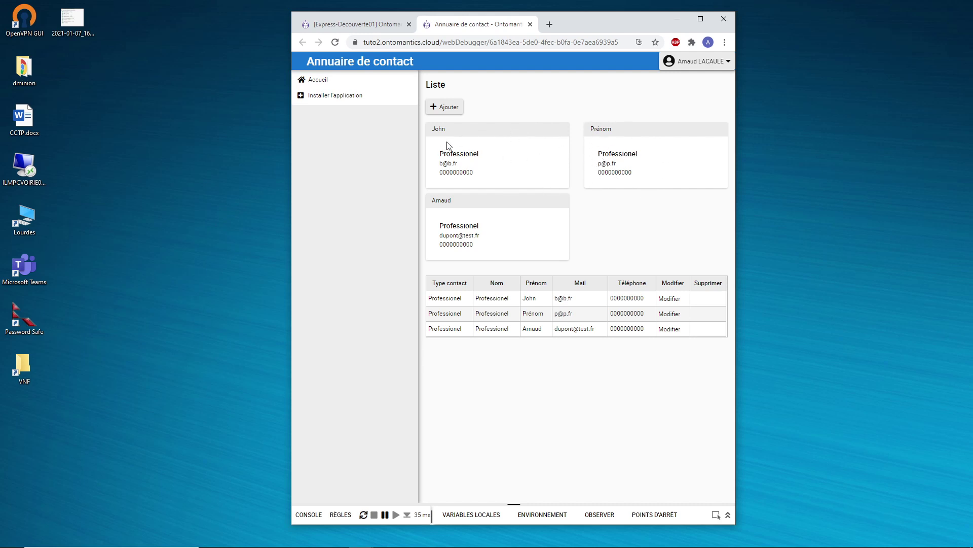
click(697, 19)
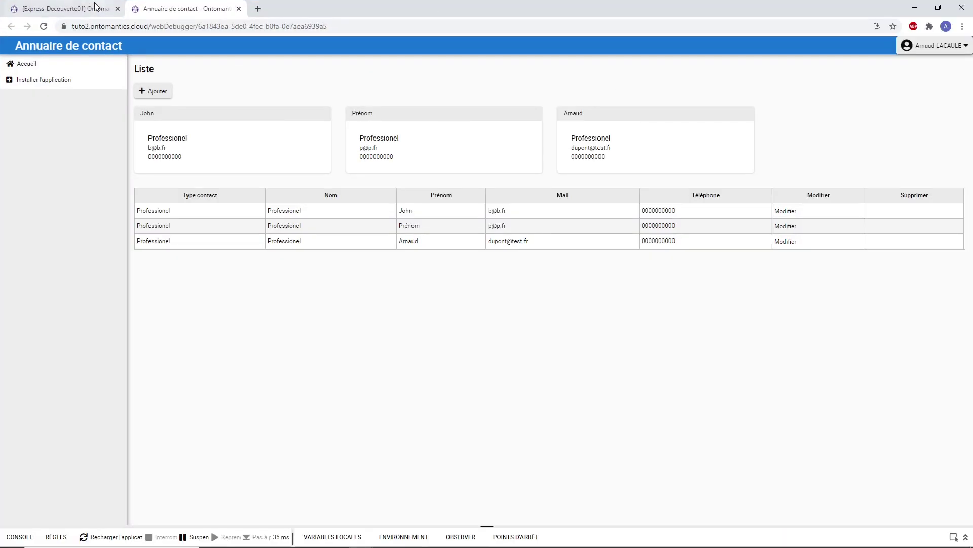
click(75, 9)
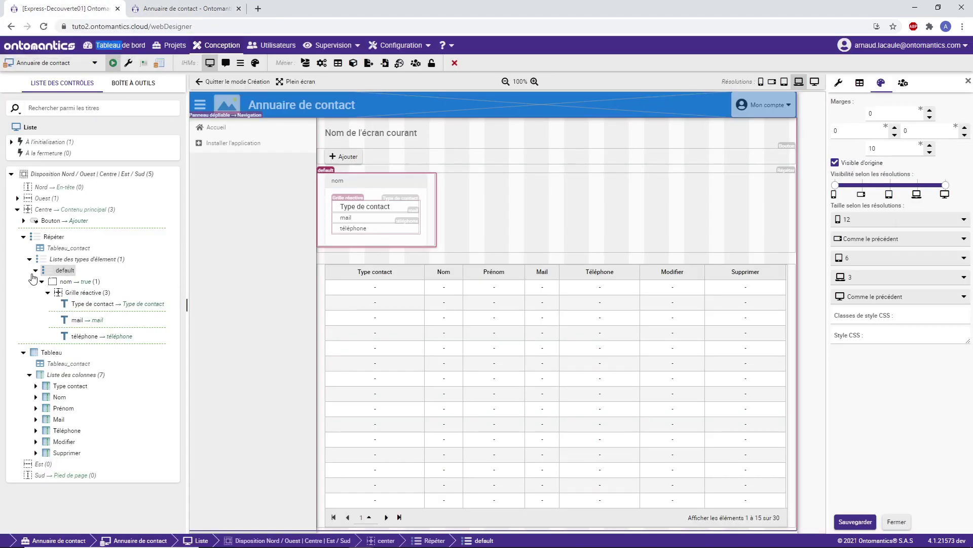
- Collapse the Répéter's default element and review the cards and table once more in the running application
click(36, 271)
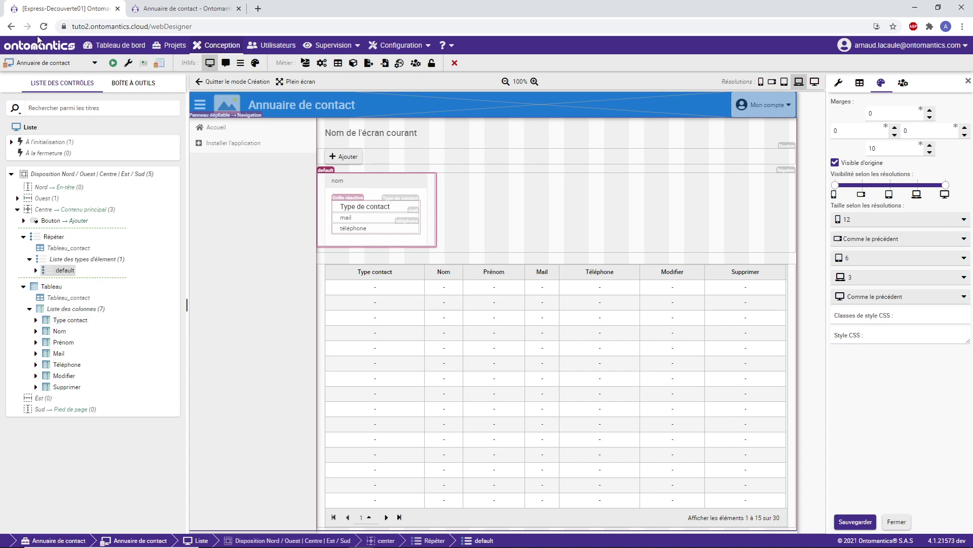
click(152, 7)
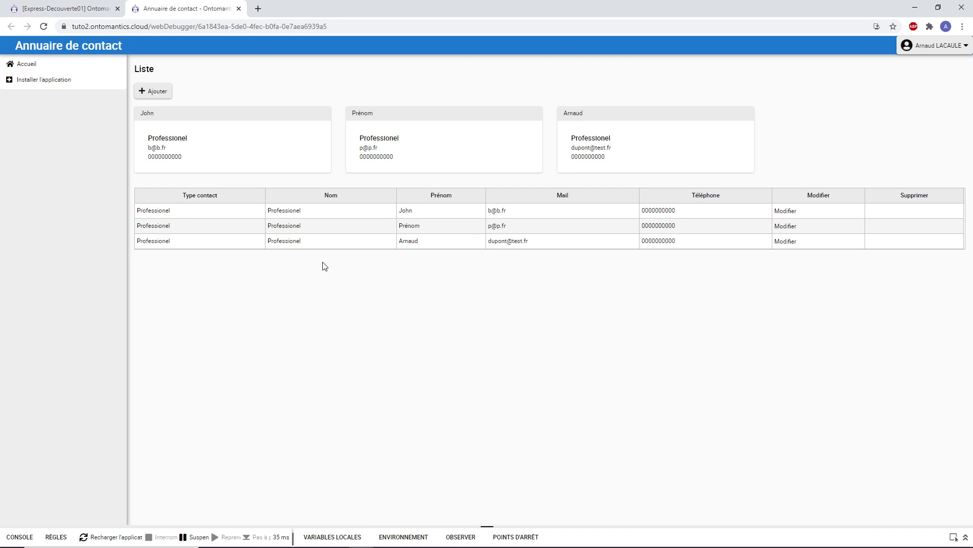
click(76, 9)
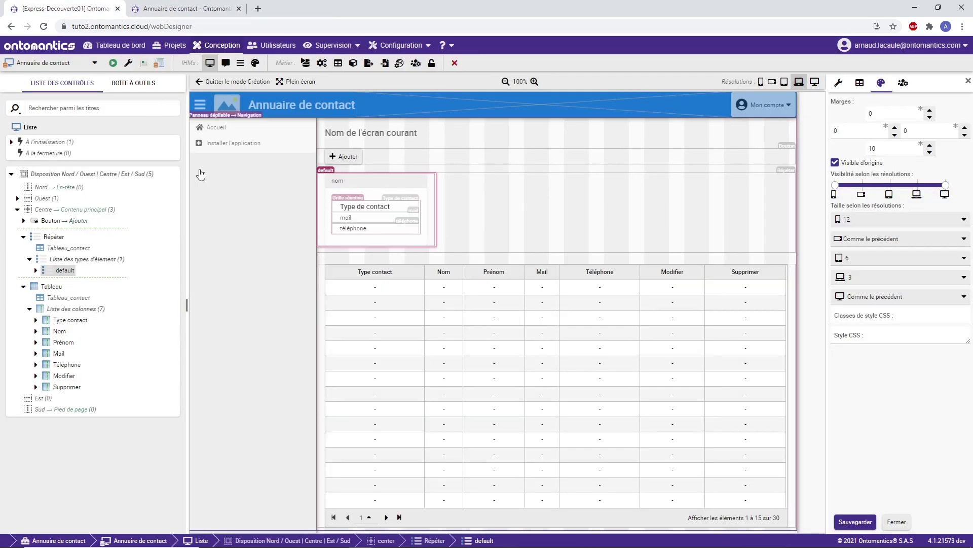
mouse_move(213, 176)
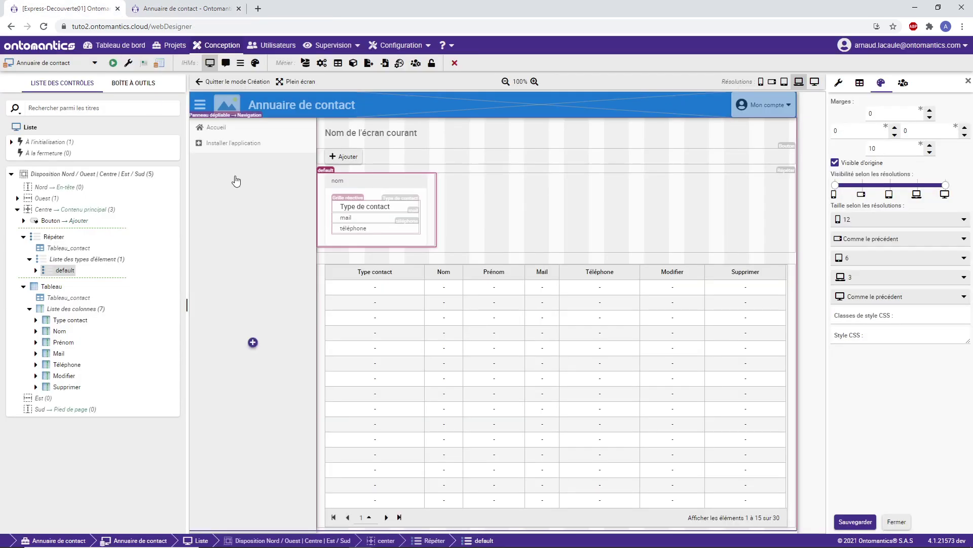